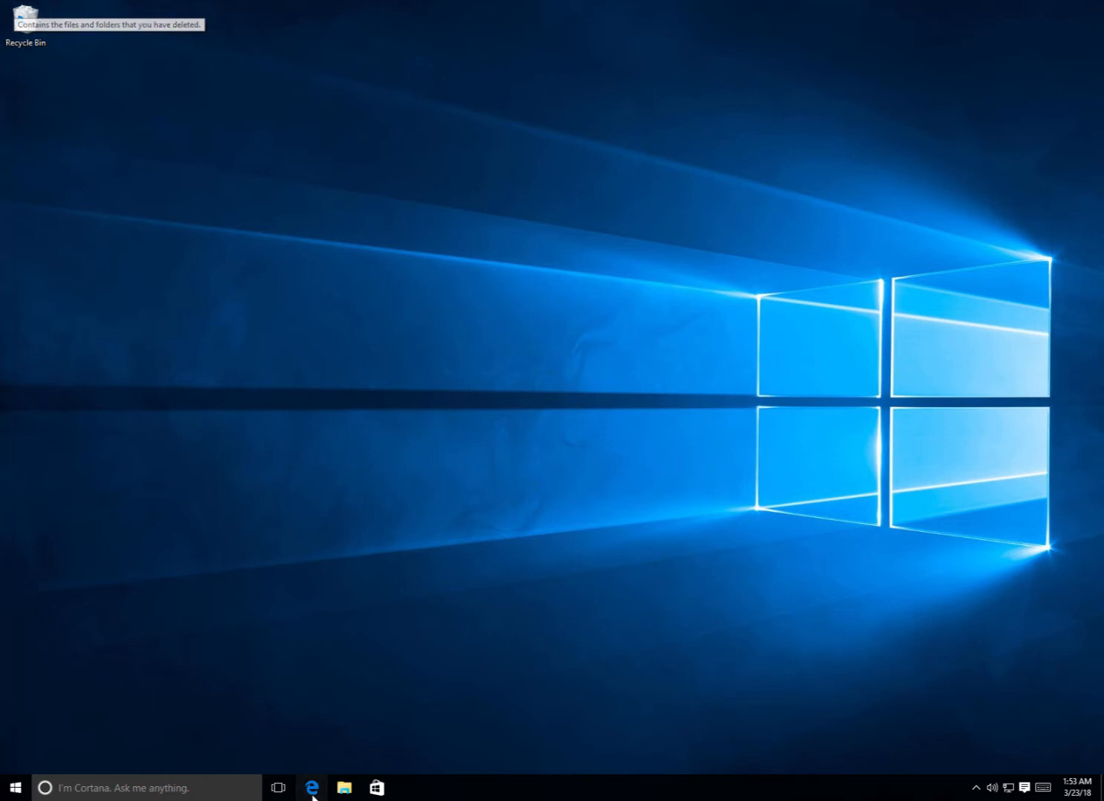
Open the Edge browser and load the CRAN site at cloud.r-project.org
click(311, 790)
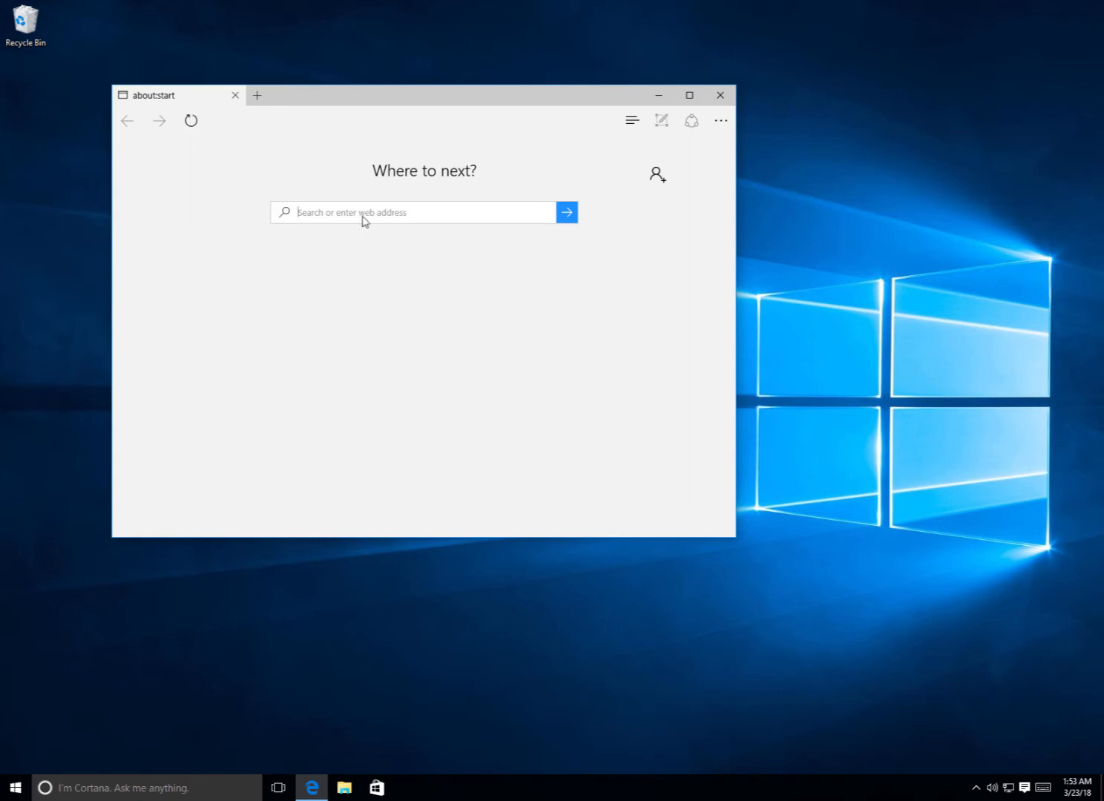
text(cloud.clou)
key(BackSpace)
key(BackSpace)
key(BackSpace)
key(BackSpace)
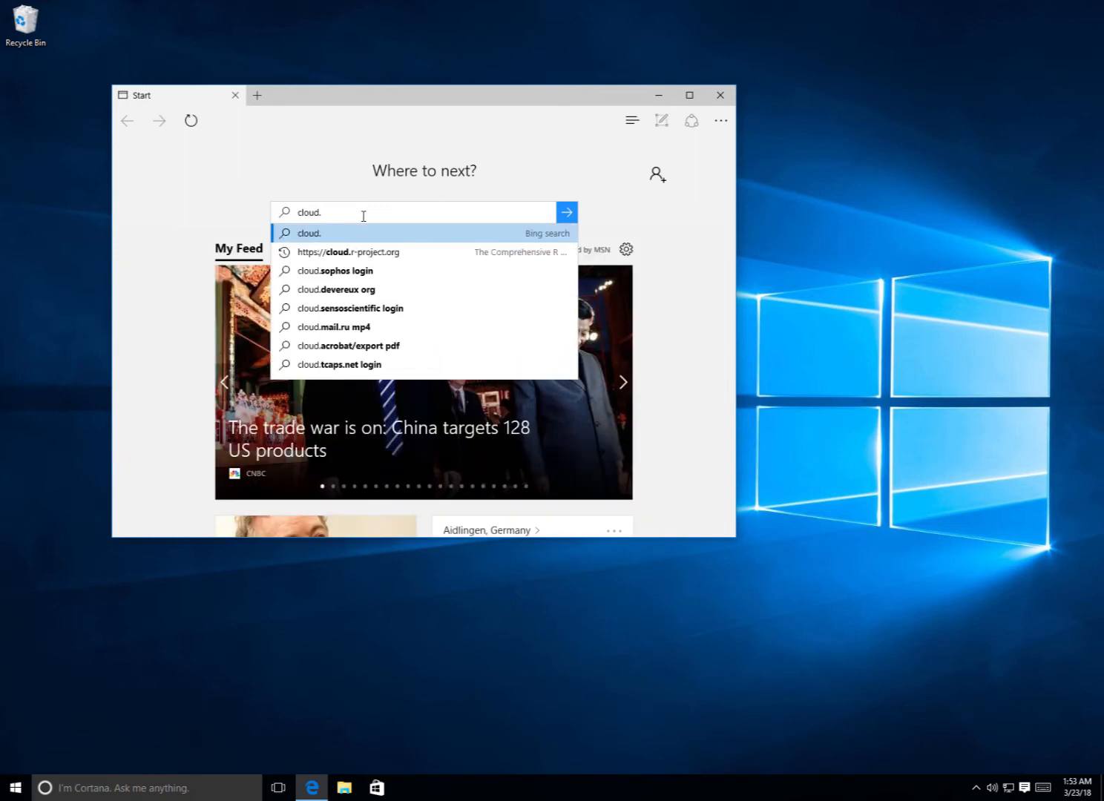
text(r-pro)
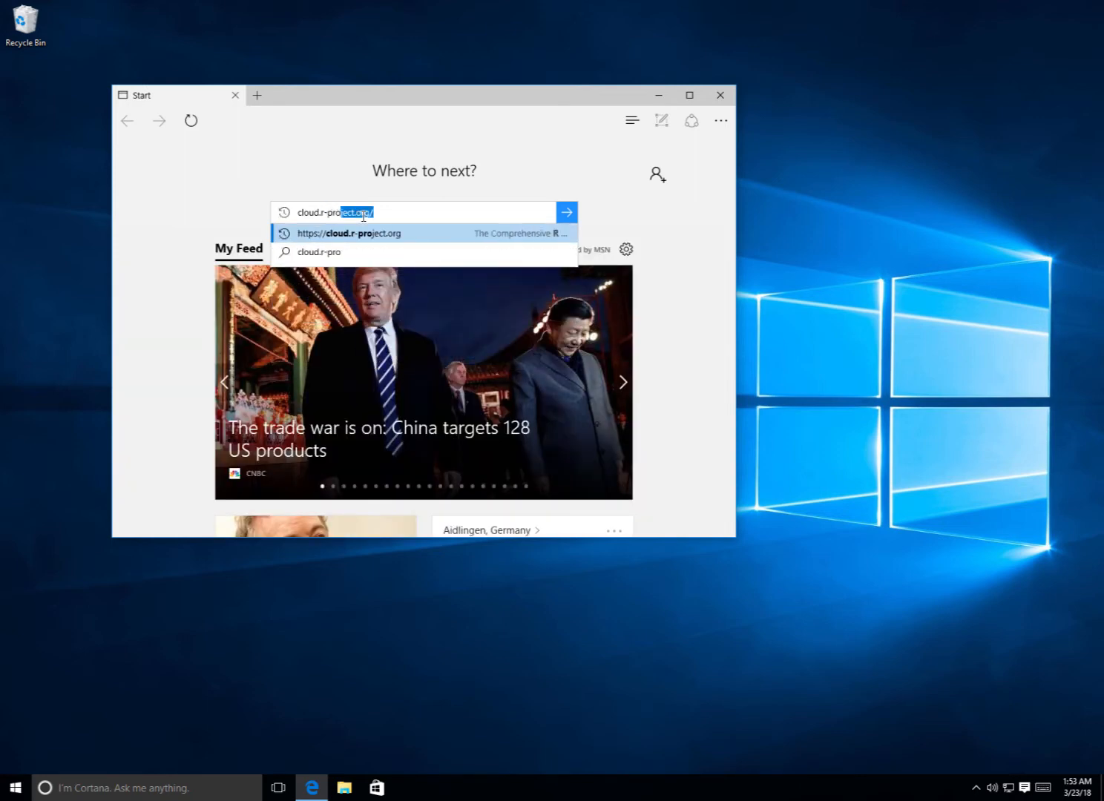
text(ject.org)
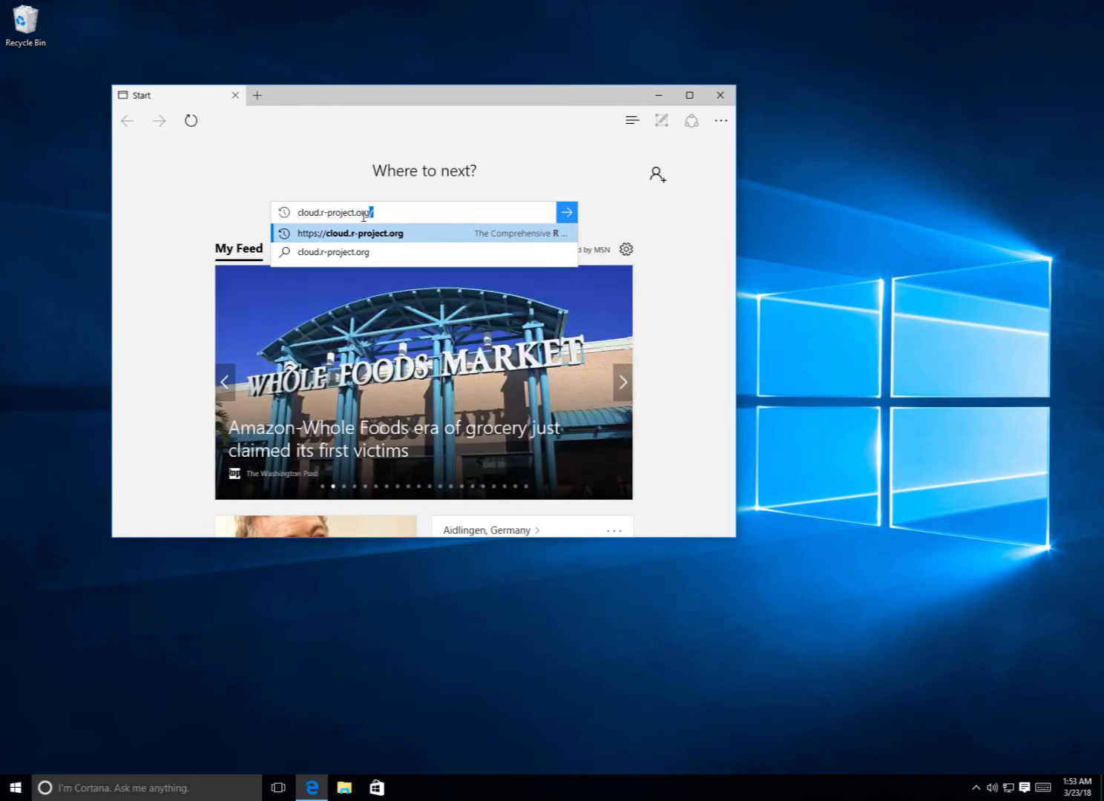
key(Return)
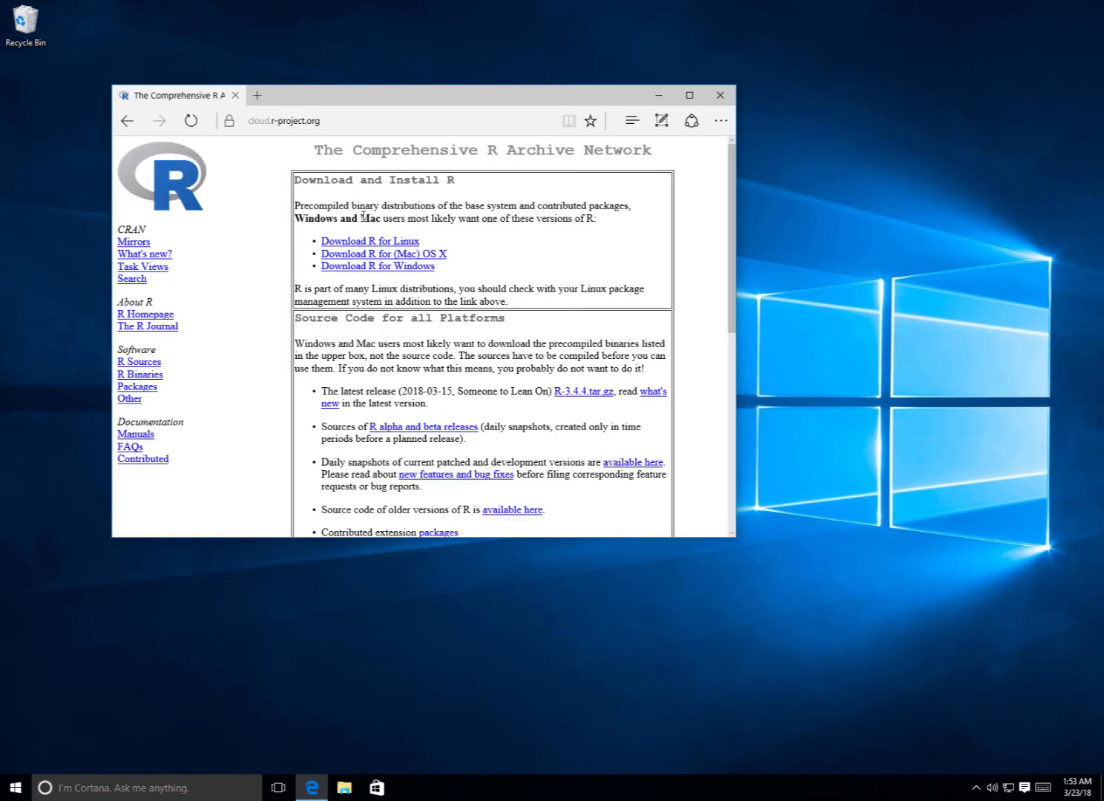
Download the R 3.4.4 base installer for Windows from the first-time install page
click(399, 269)
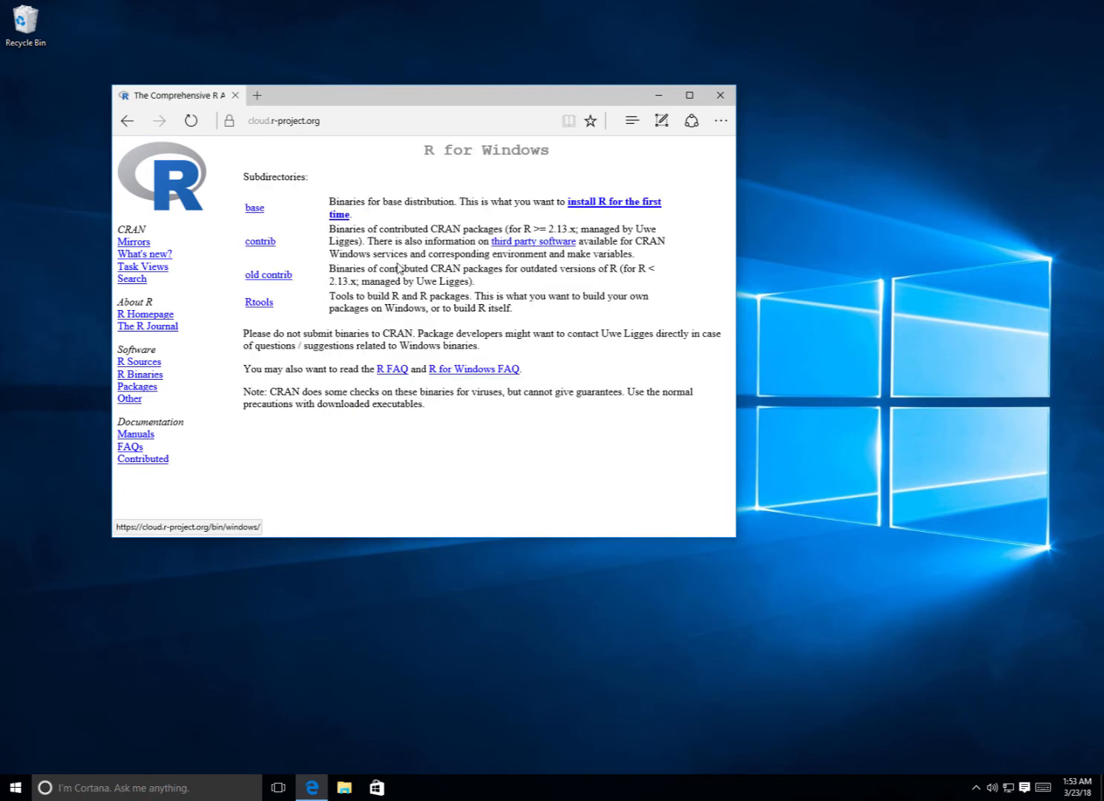
click(606, 202)
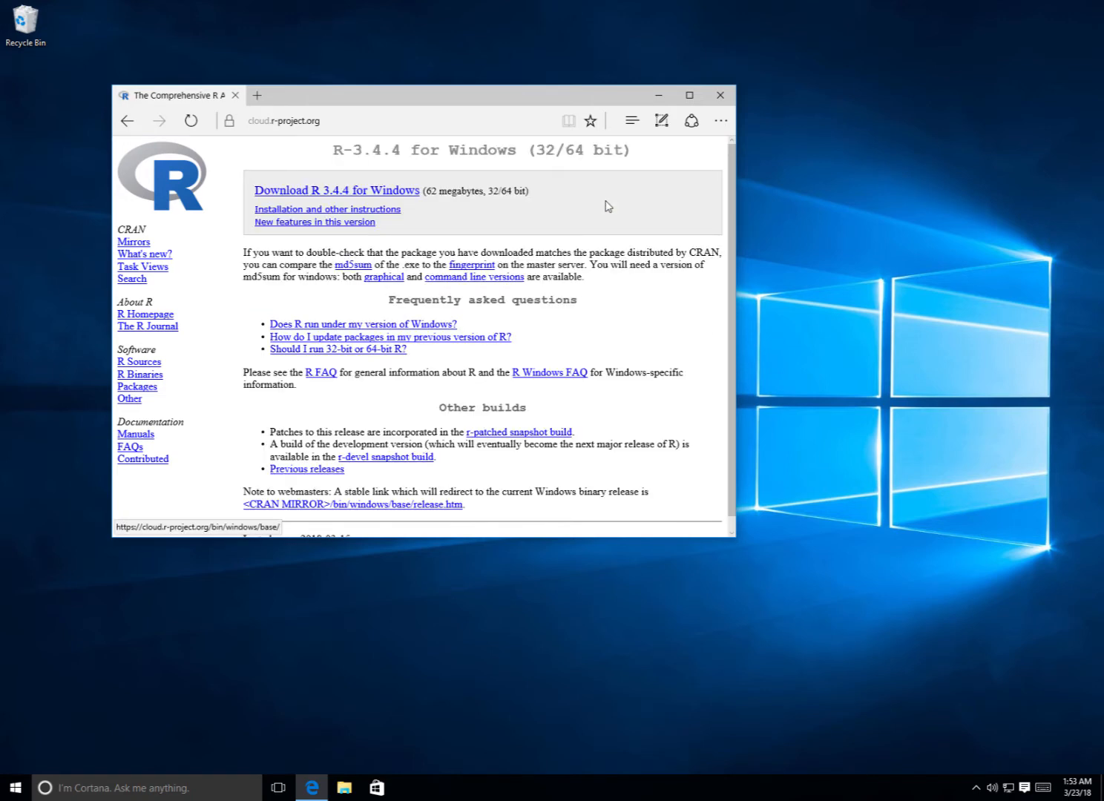
click(355, 191)
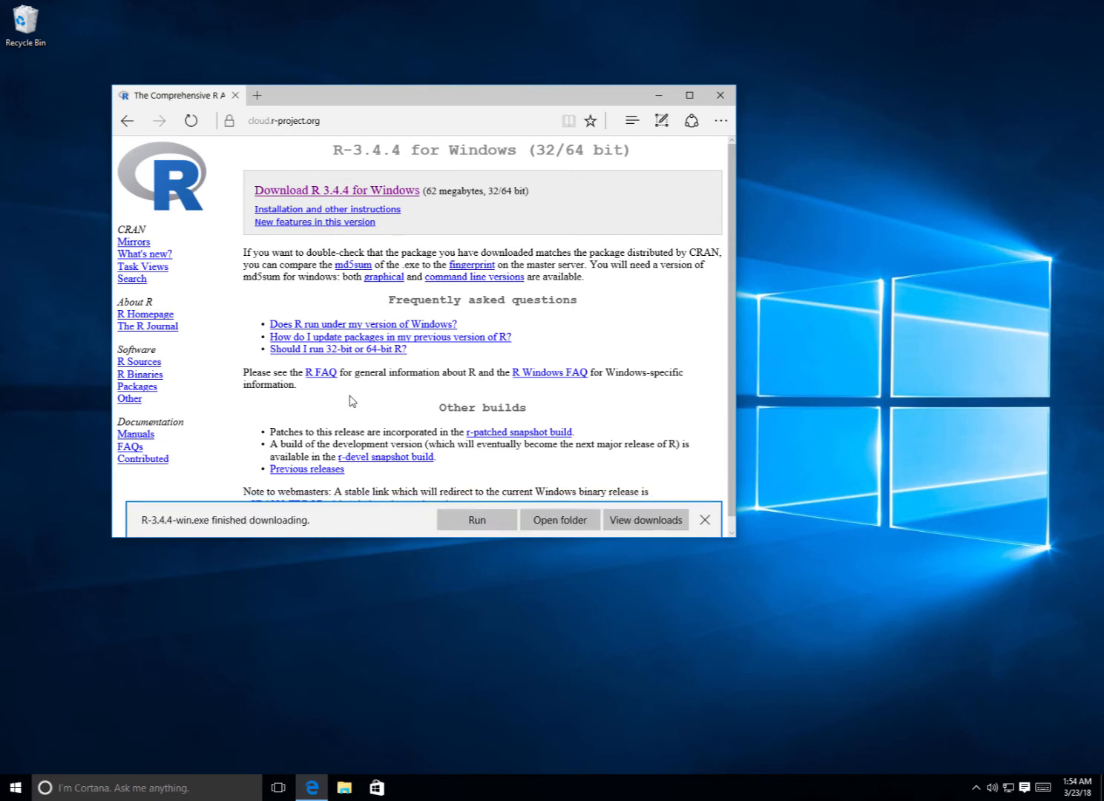
Run R-3.4.4-win.exe, allow it to make changes to the PC, and accept English as the setup language
click(483, 521)
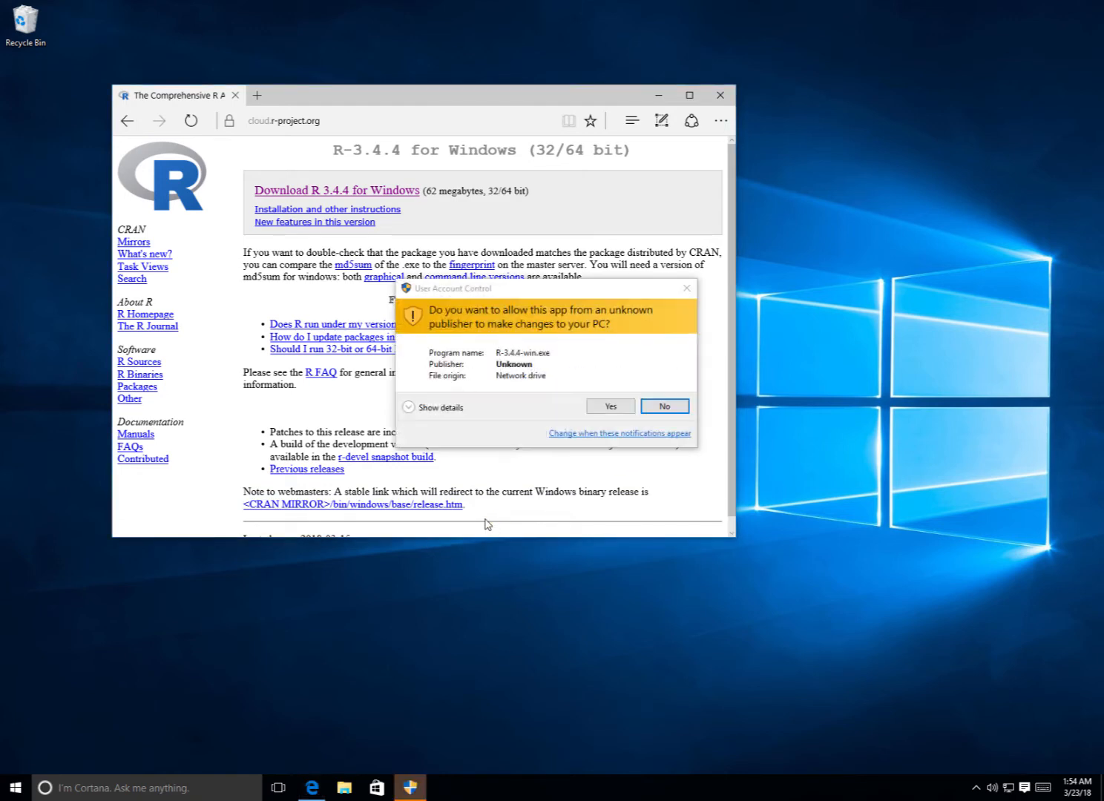
click(610, 407)
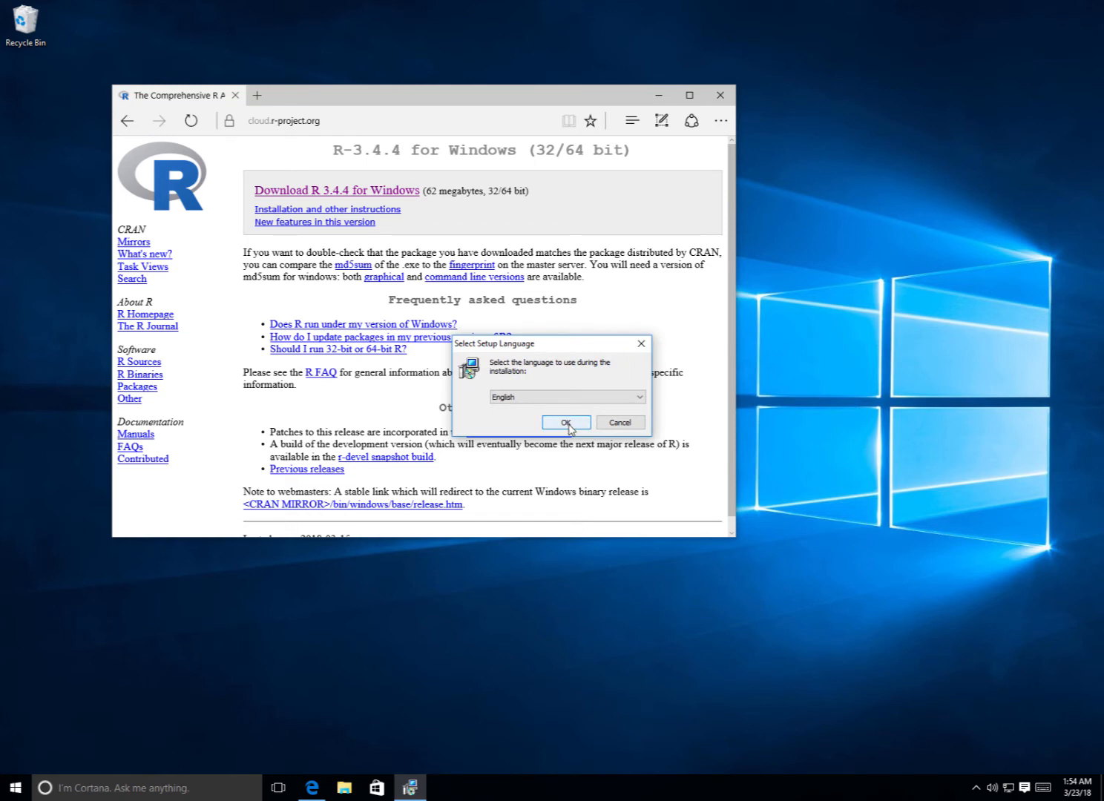
click(568, 426)
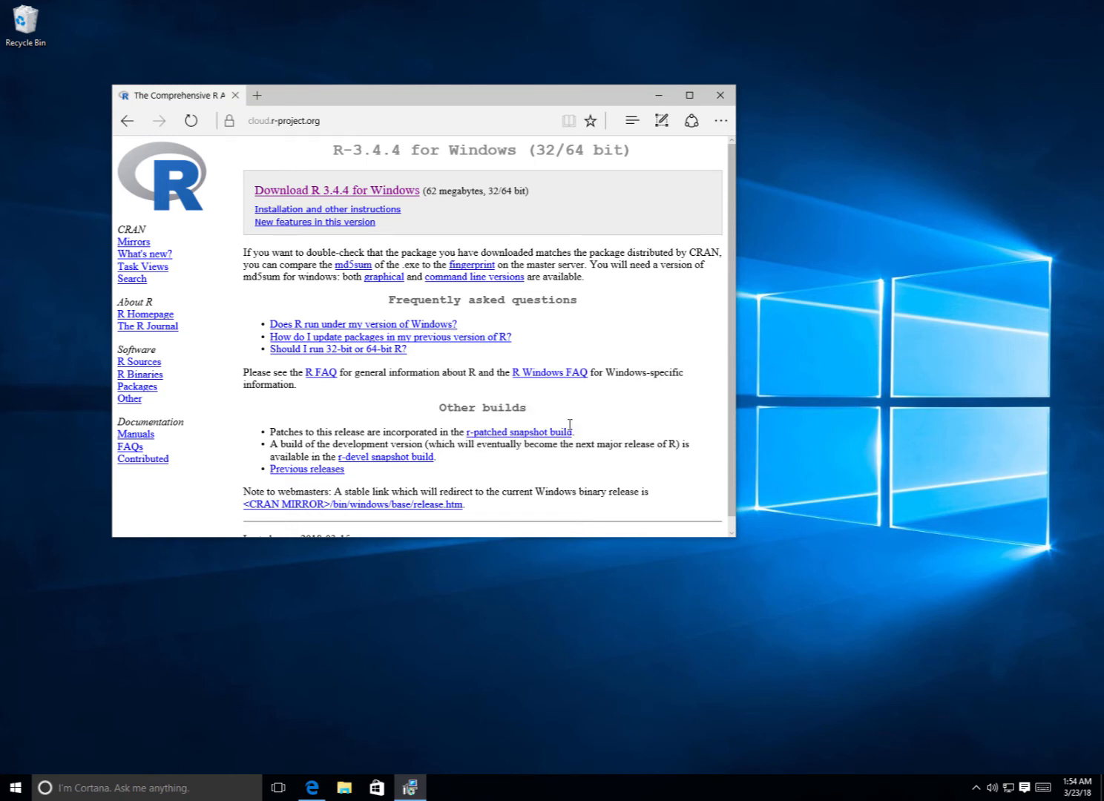
Install R for Windows 3.4.4 with the default folder, components and Start Menu settings, and finish the setup wizard
click(623, 502)
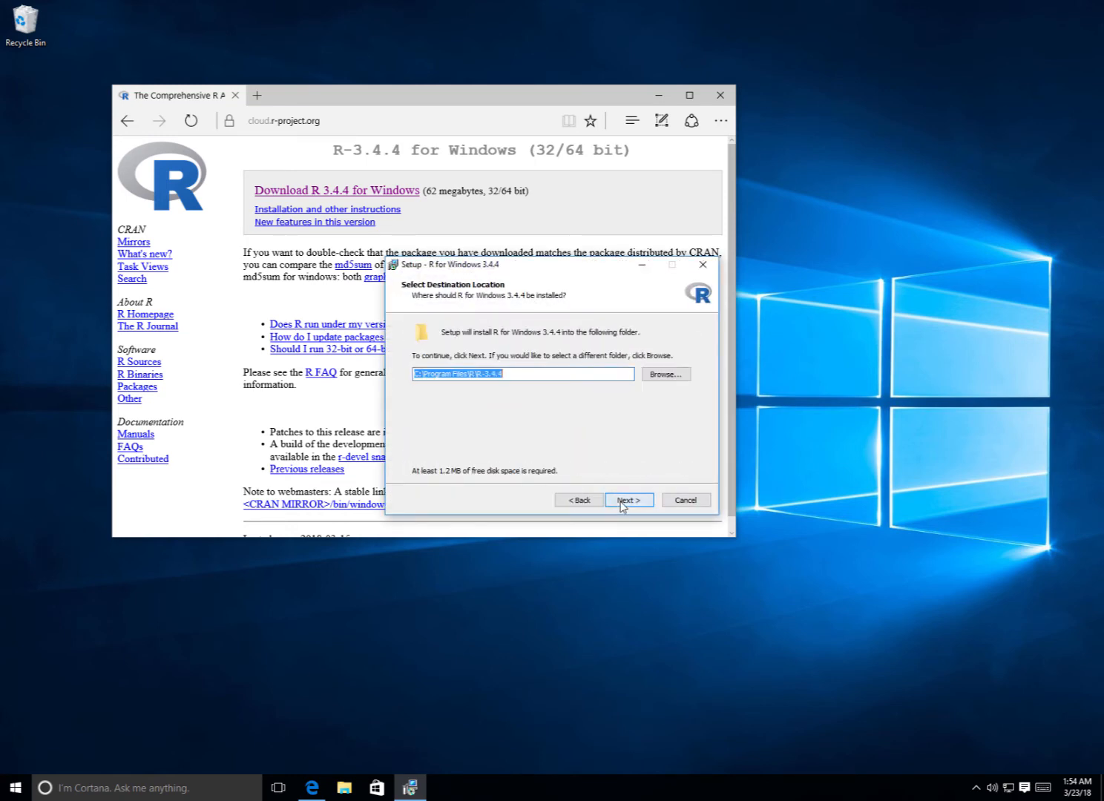
click(623, 502)
click(623, 501)
click(623, 501)
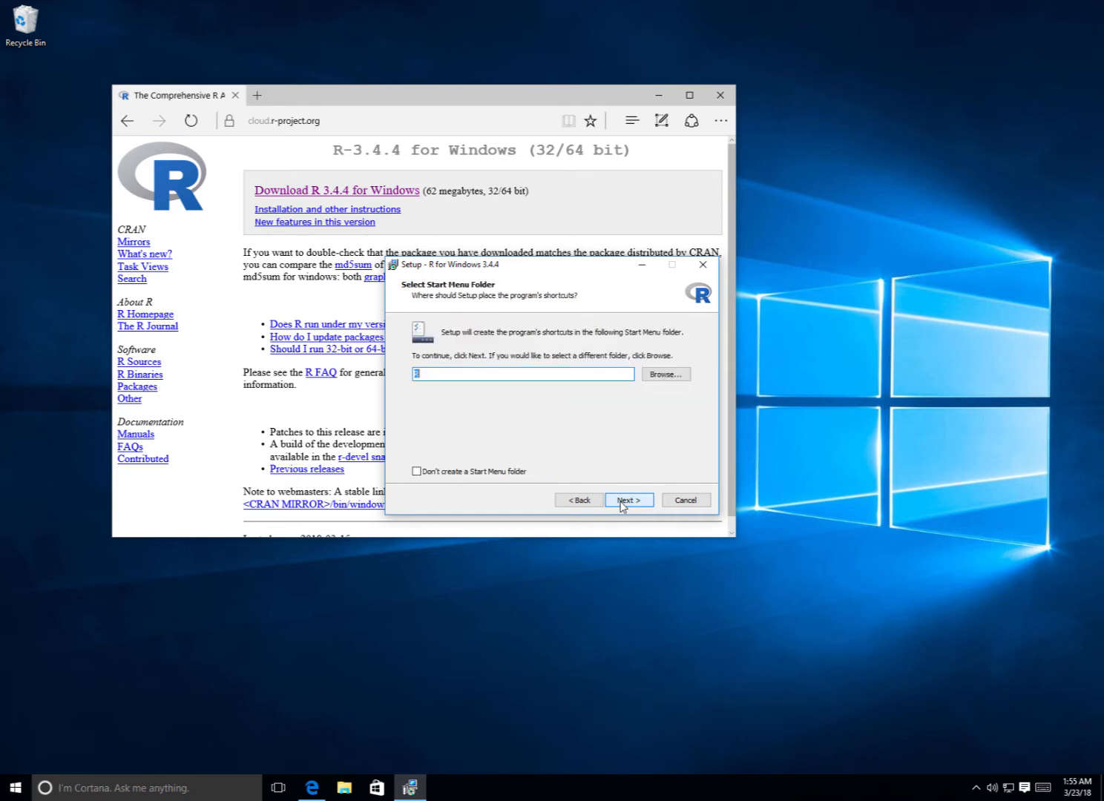
click(623, 501)
click(622, 501)
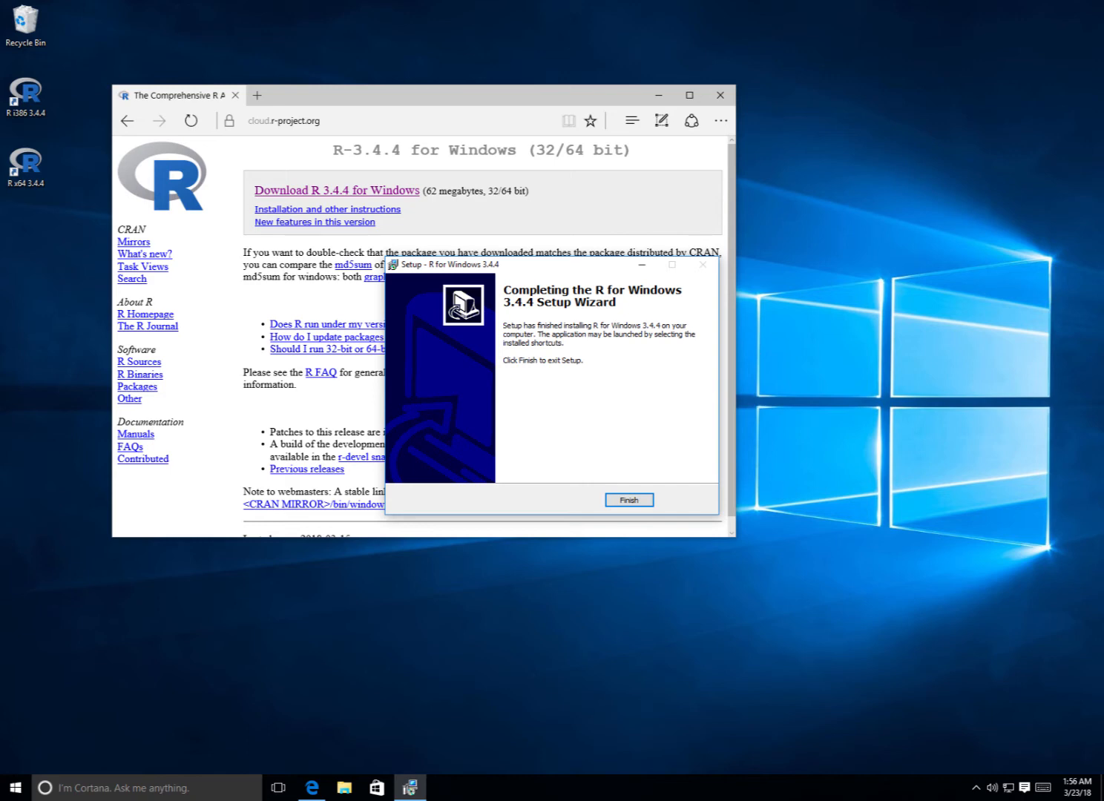
click(631, 499)
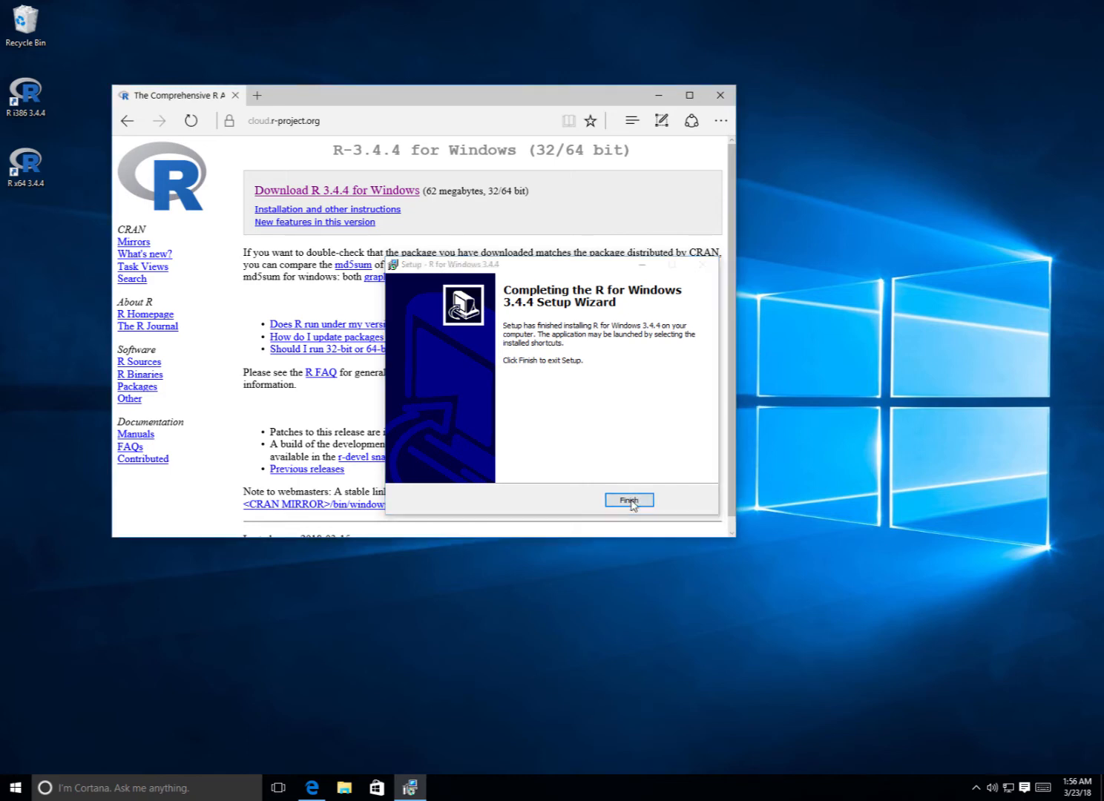
click(294, 121)
text(www.r)
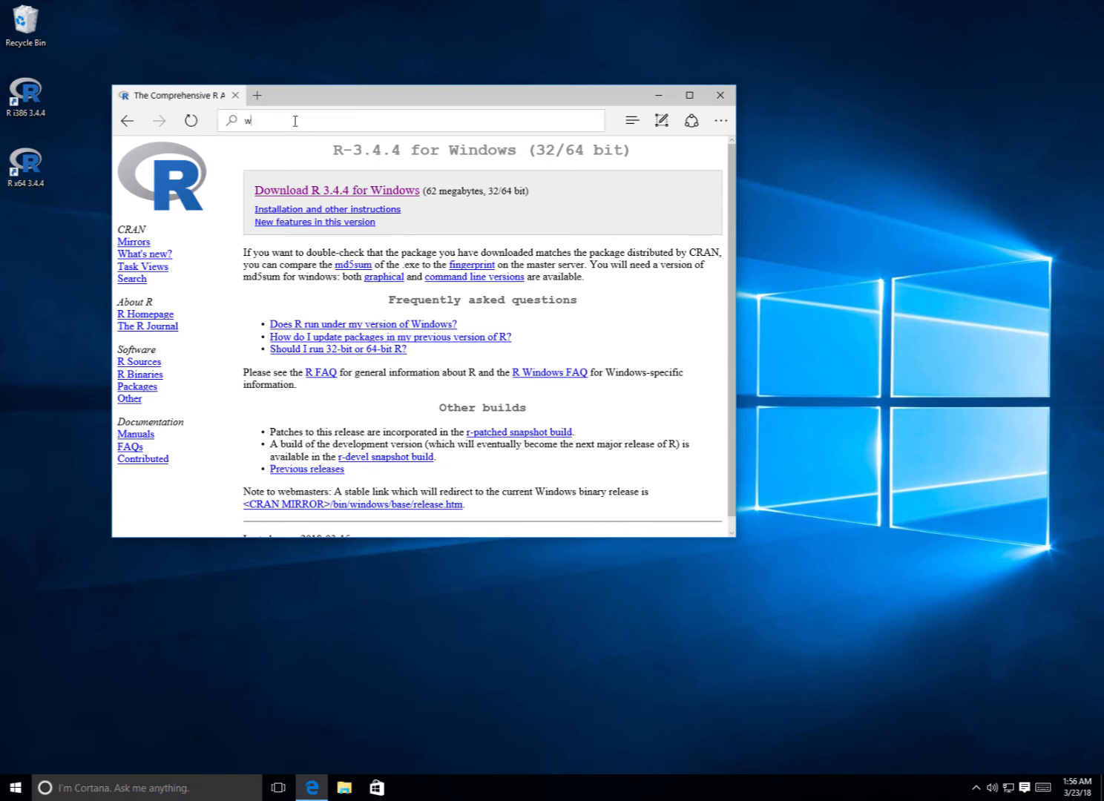
text(s)
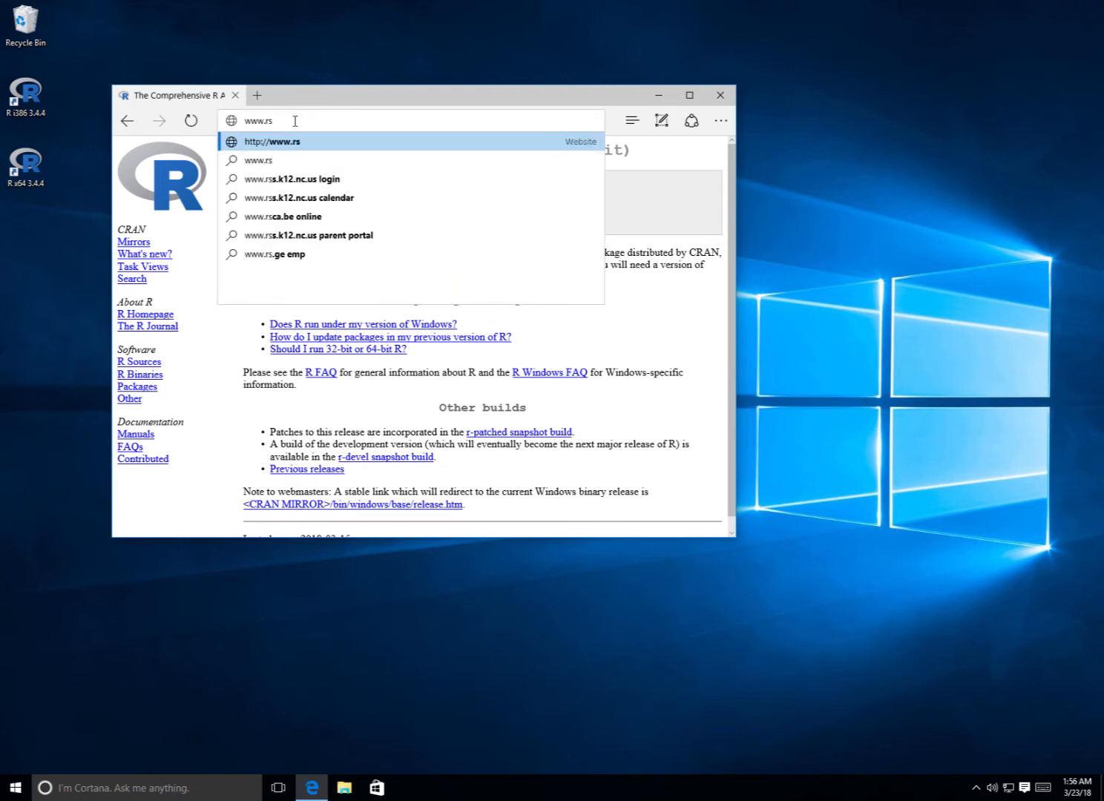
text(tudio)
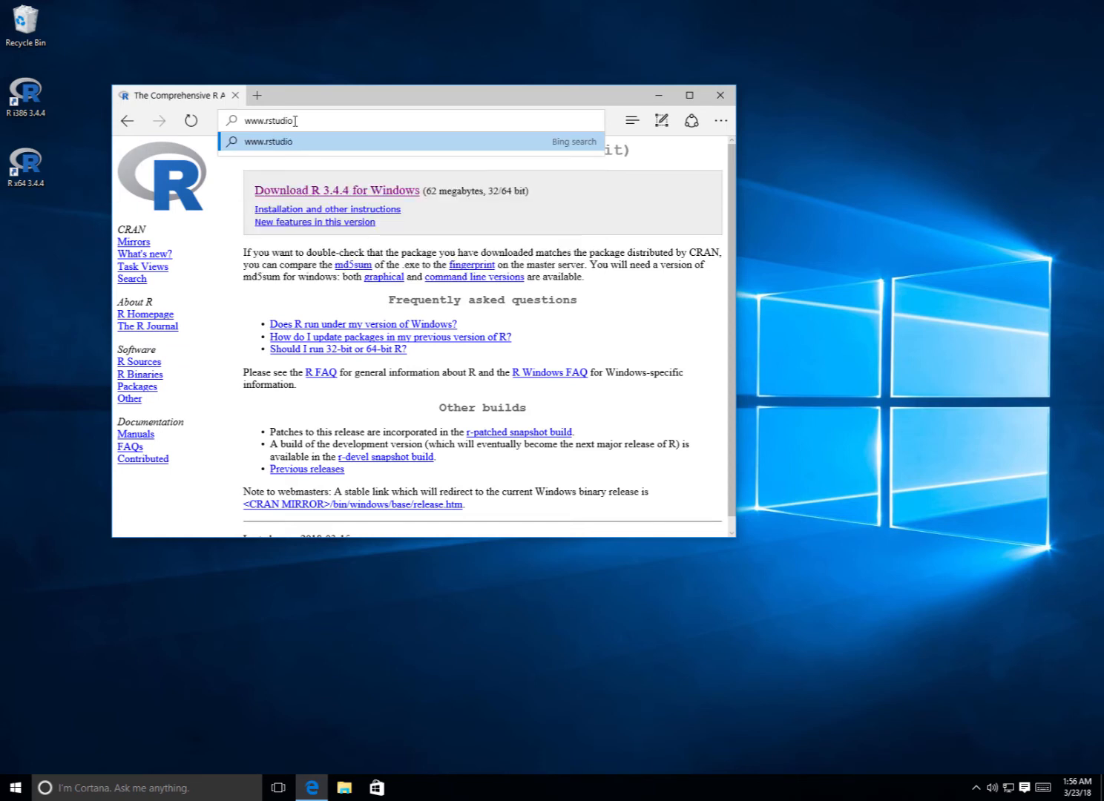
text(.com/download)
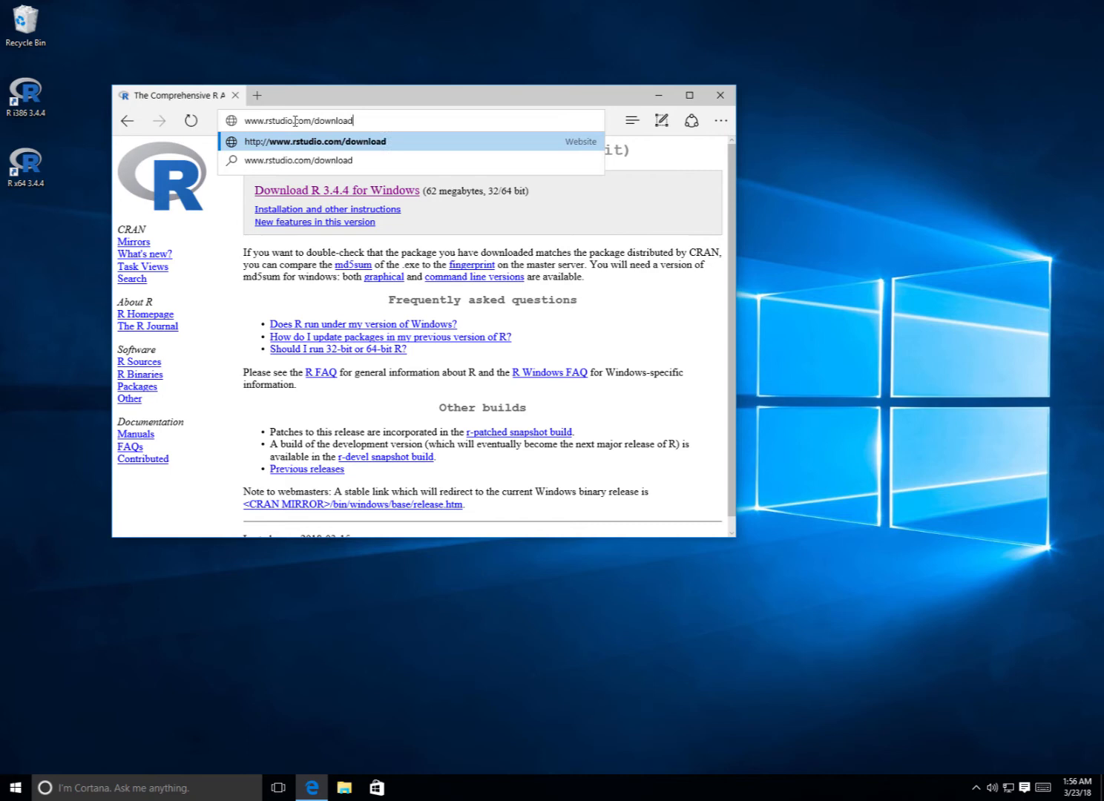
key(Return)
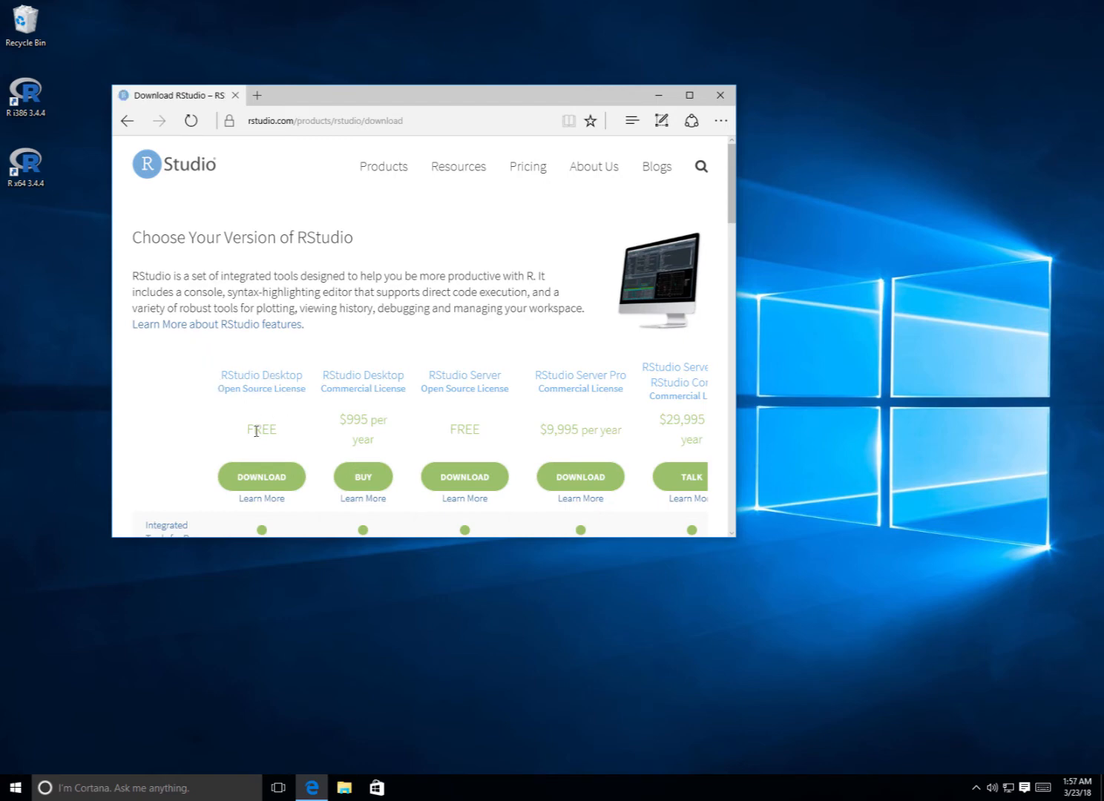
Download the free RStudio Desktop 1.1.442 installer for Windows Vista/7/8/10 and run it, allowing changes to the PC
click(260, 479)
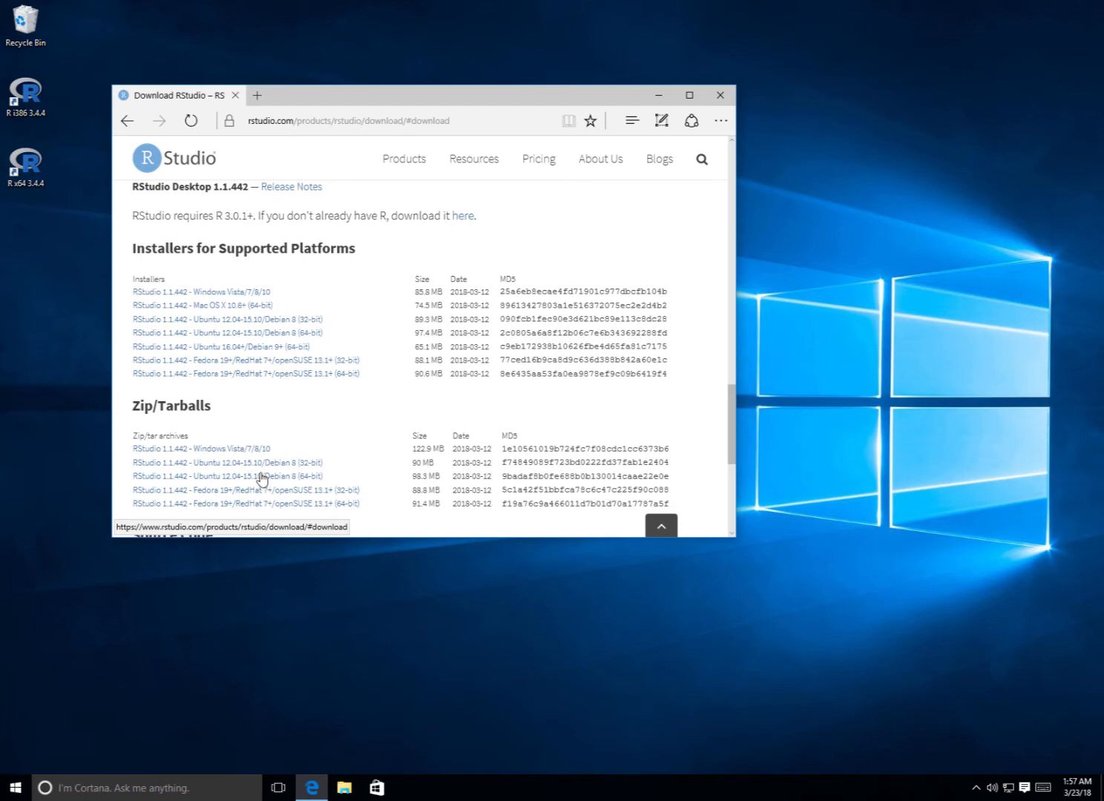
click(243, 294)
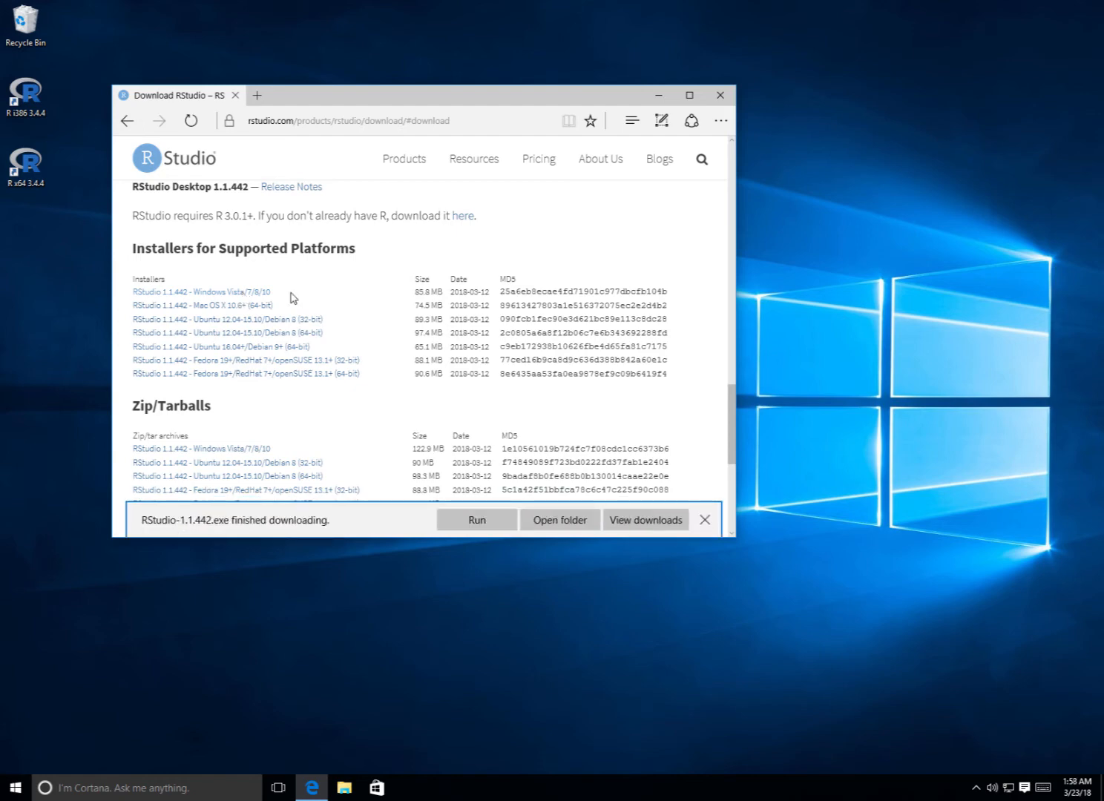
click(475, 521)
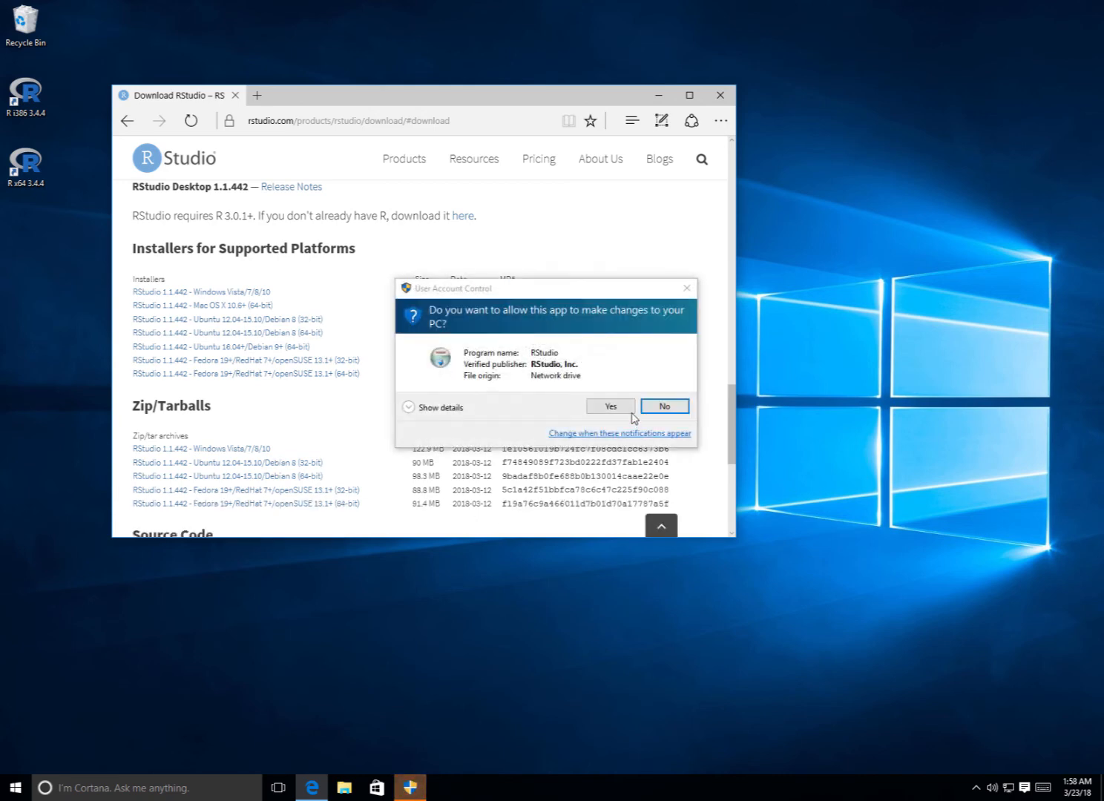
click(610, 405)
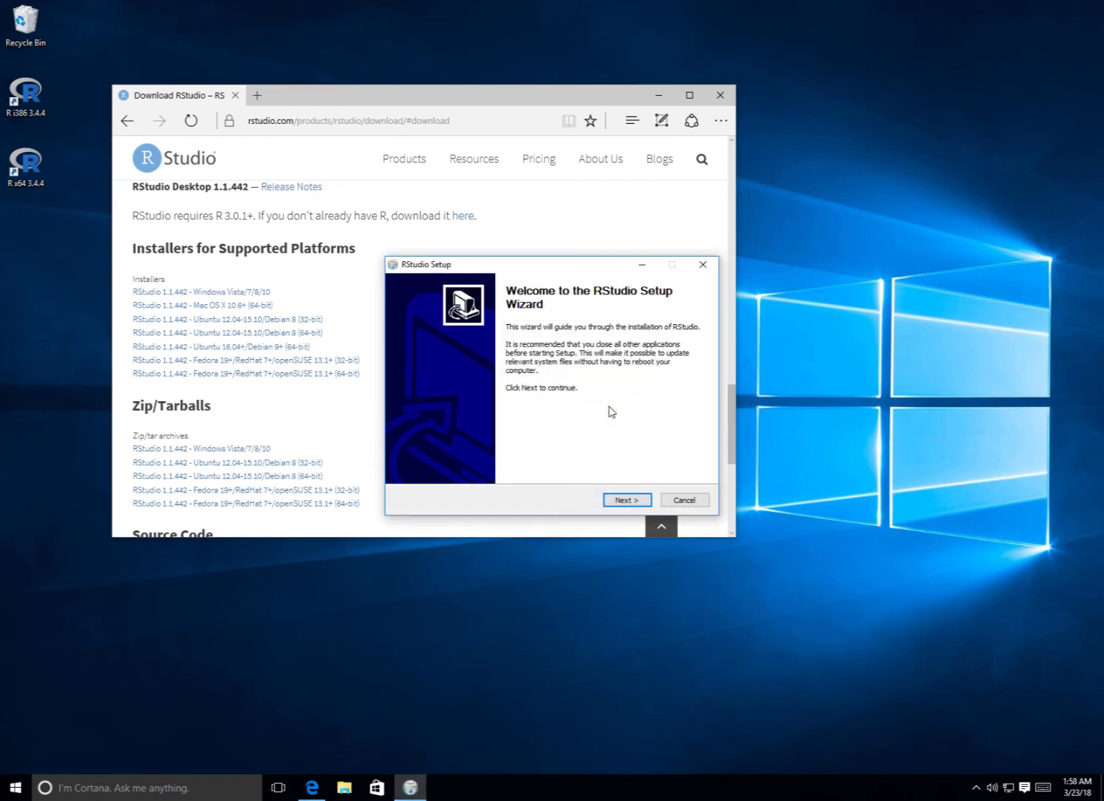
Install RStudio with the default destination and Start Menu folder, and close the finished setup wizard
click(625, 500)
click(628, 501)
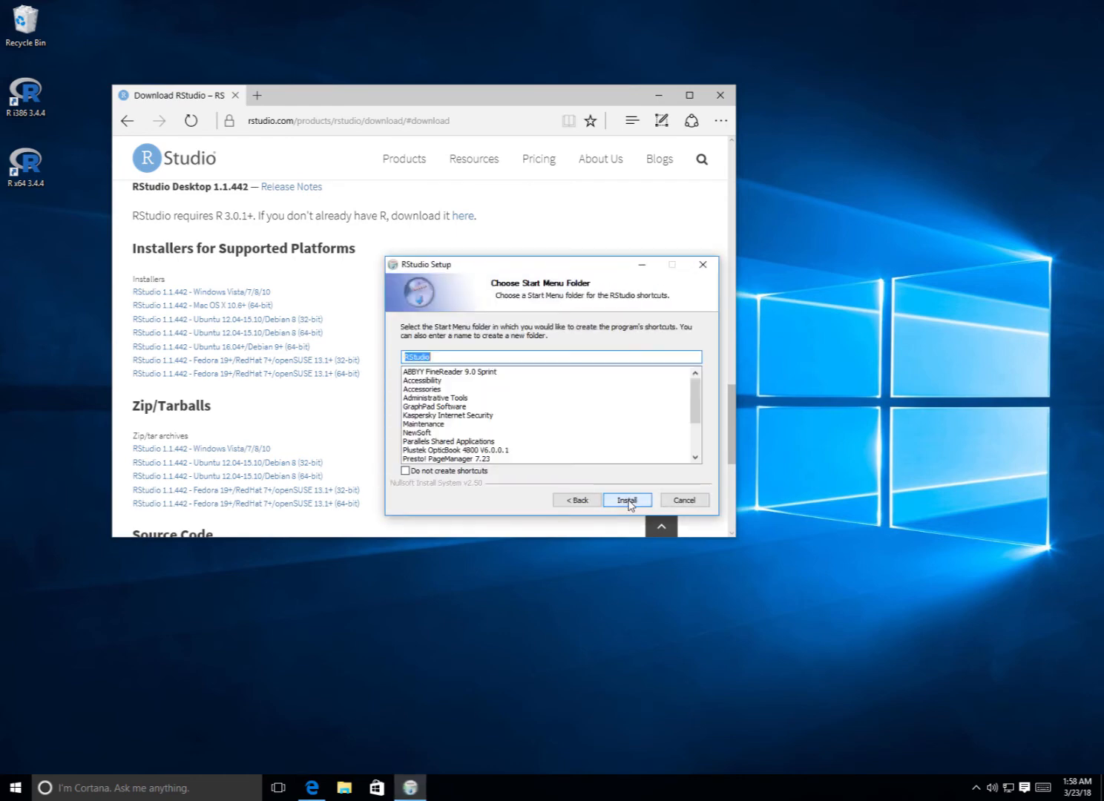
click(628, 502)
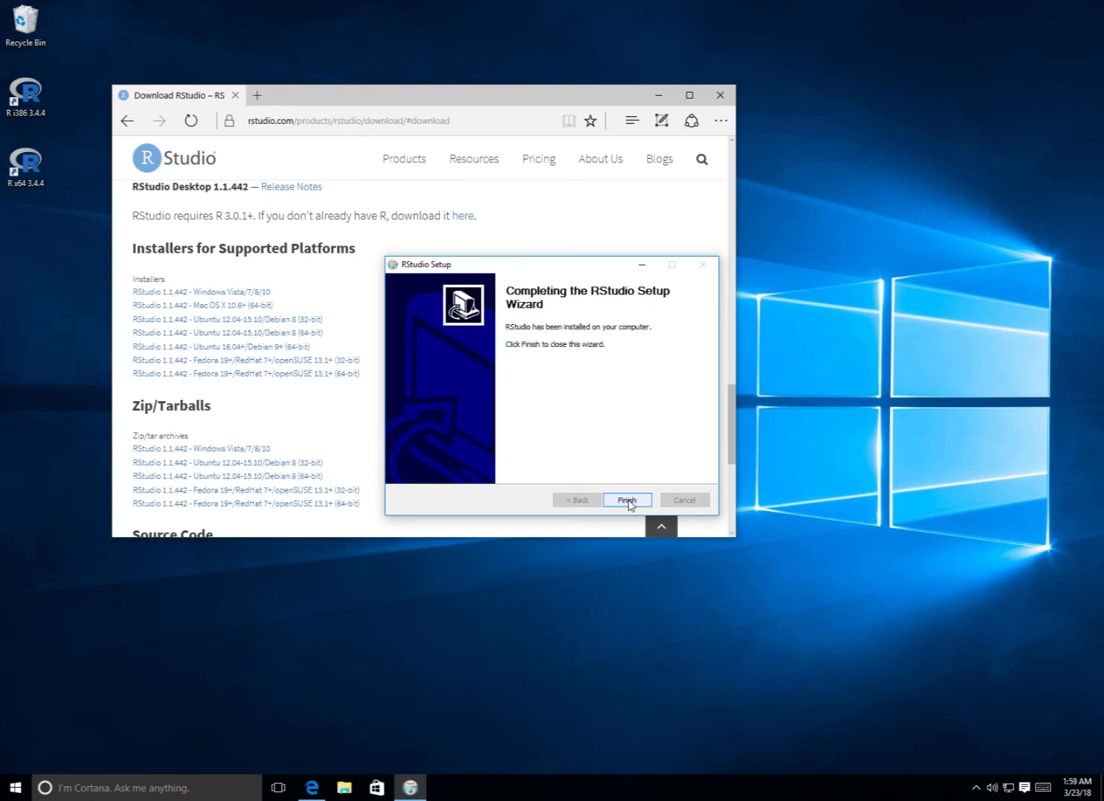
click(627, 501)
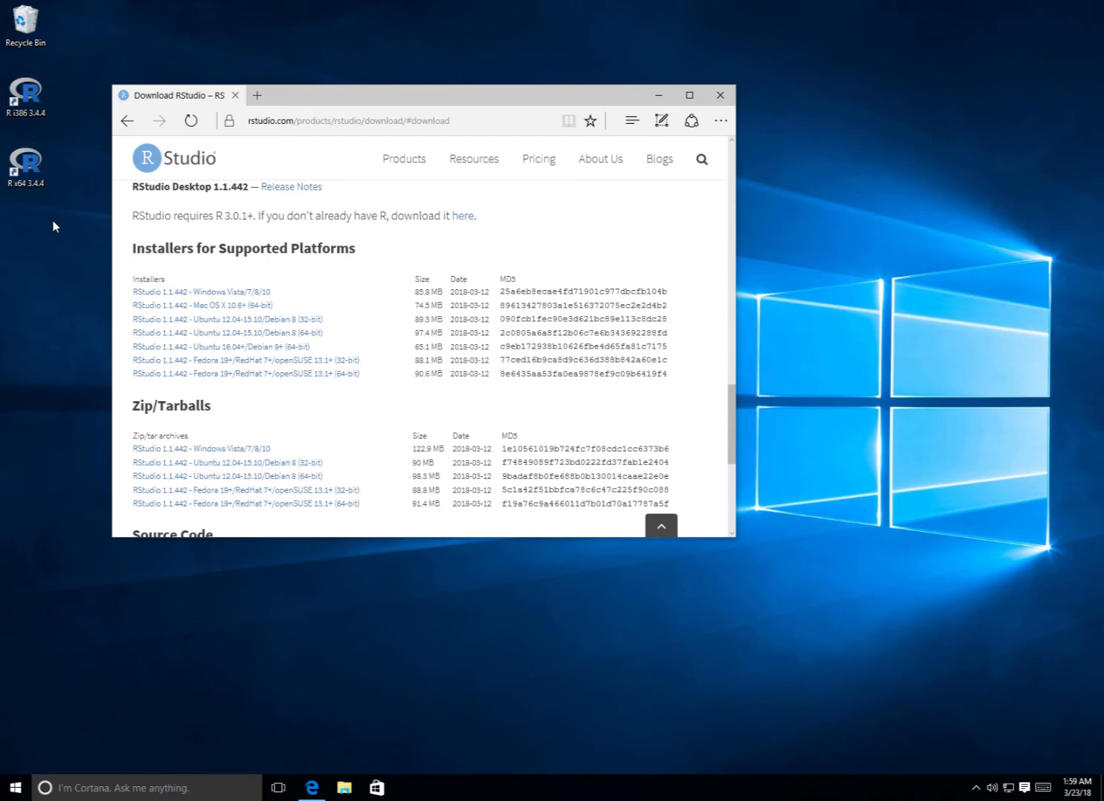
Move both R 3.4.4 desktop shortcuts to the Recycle Bin and place an RStudio desktop shortcut directly beneath the bin
drag(53, 220, 29, 26)
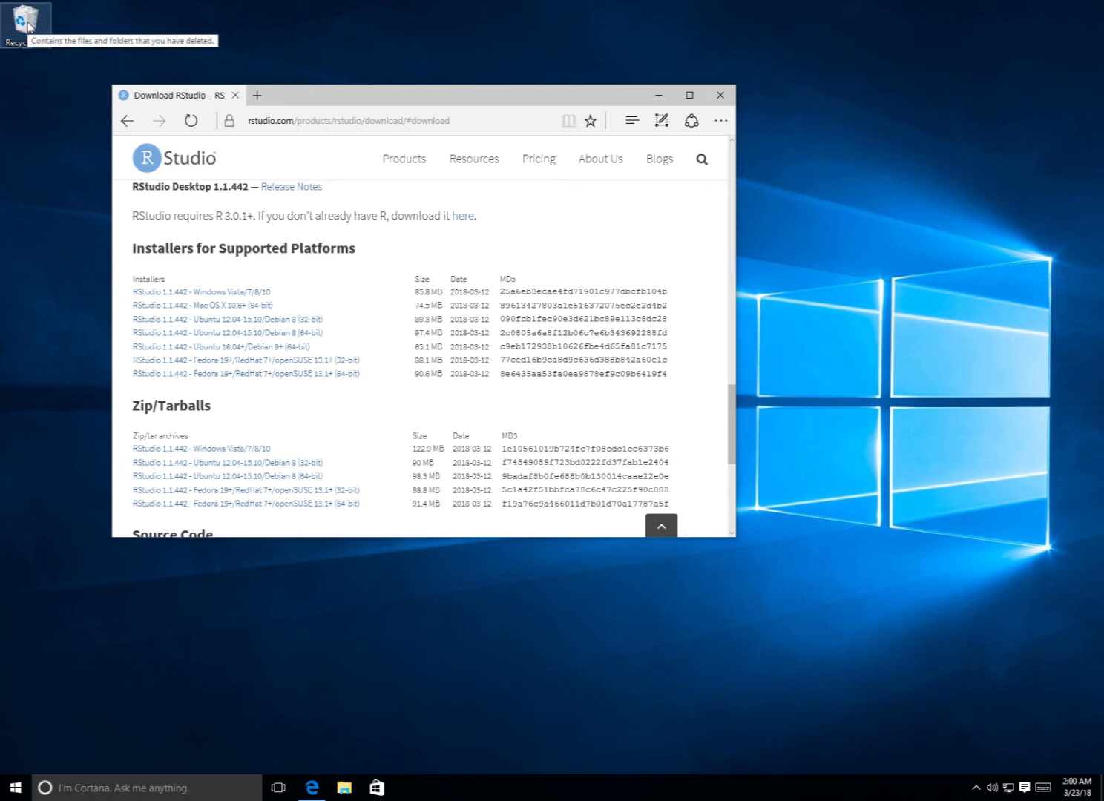
click(15, 789)
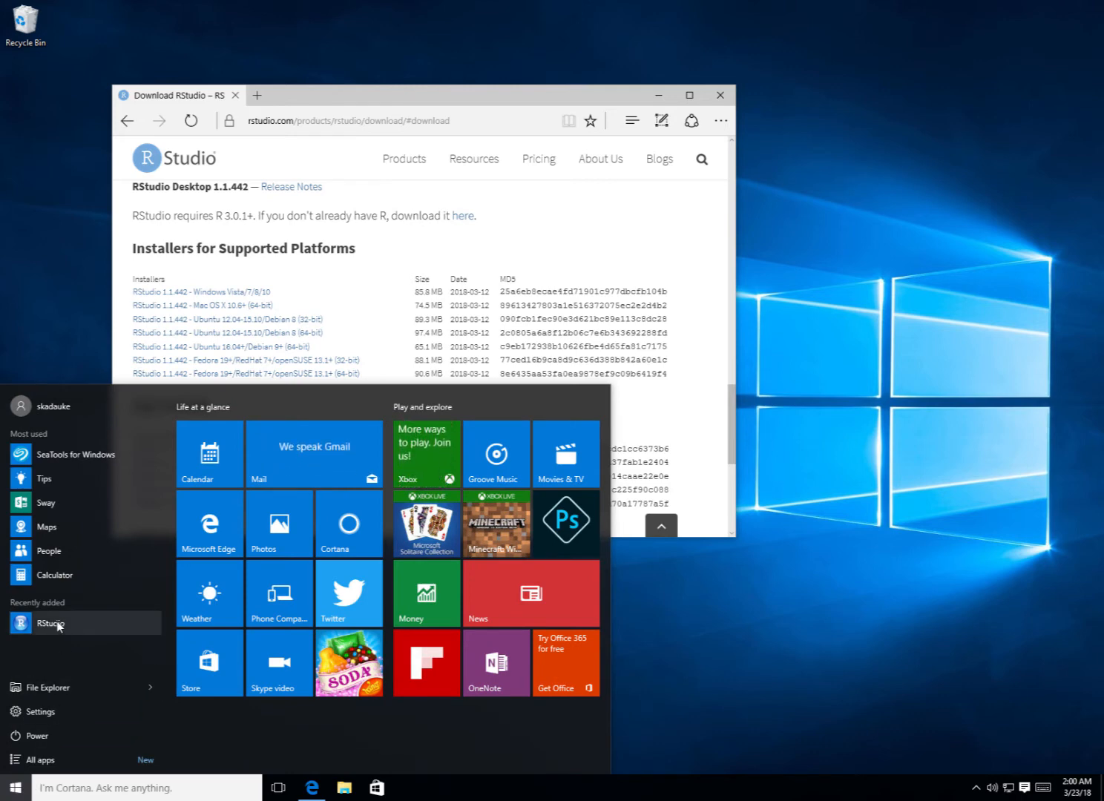
drag(60, 627, 49, 106)
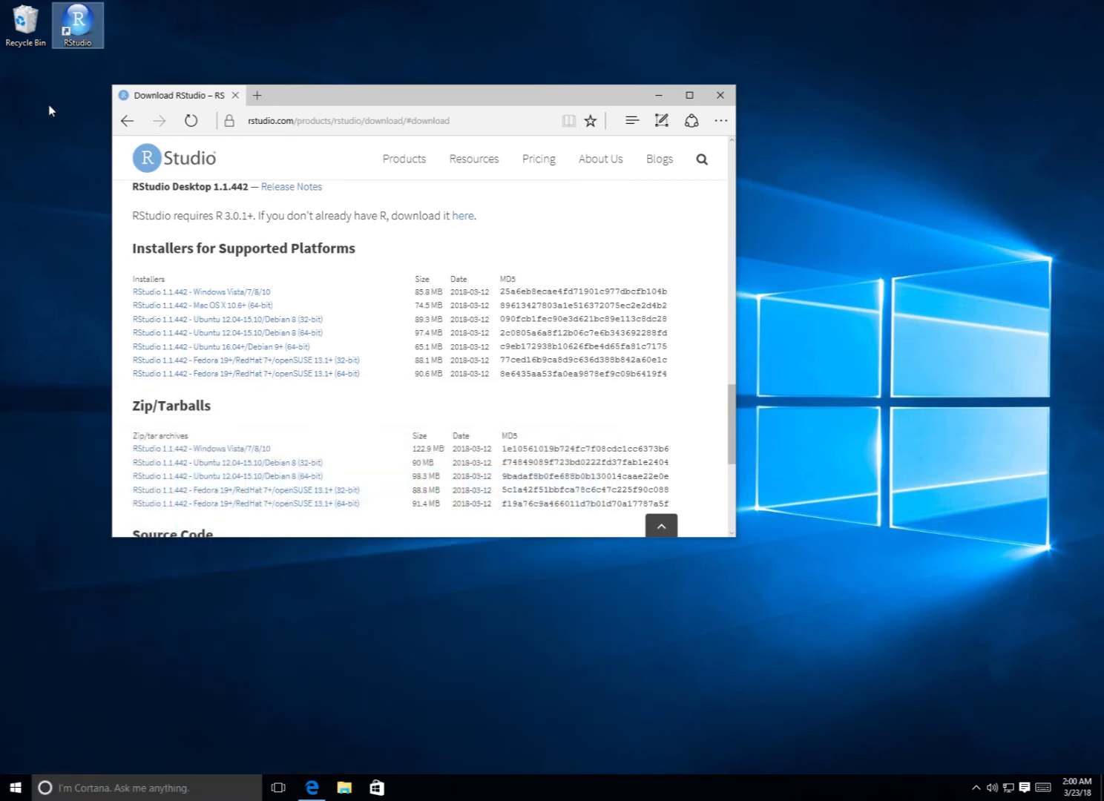
drag(85, 28, 34, 96)
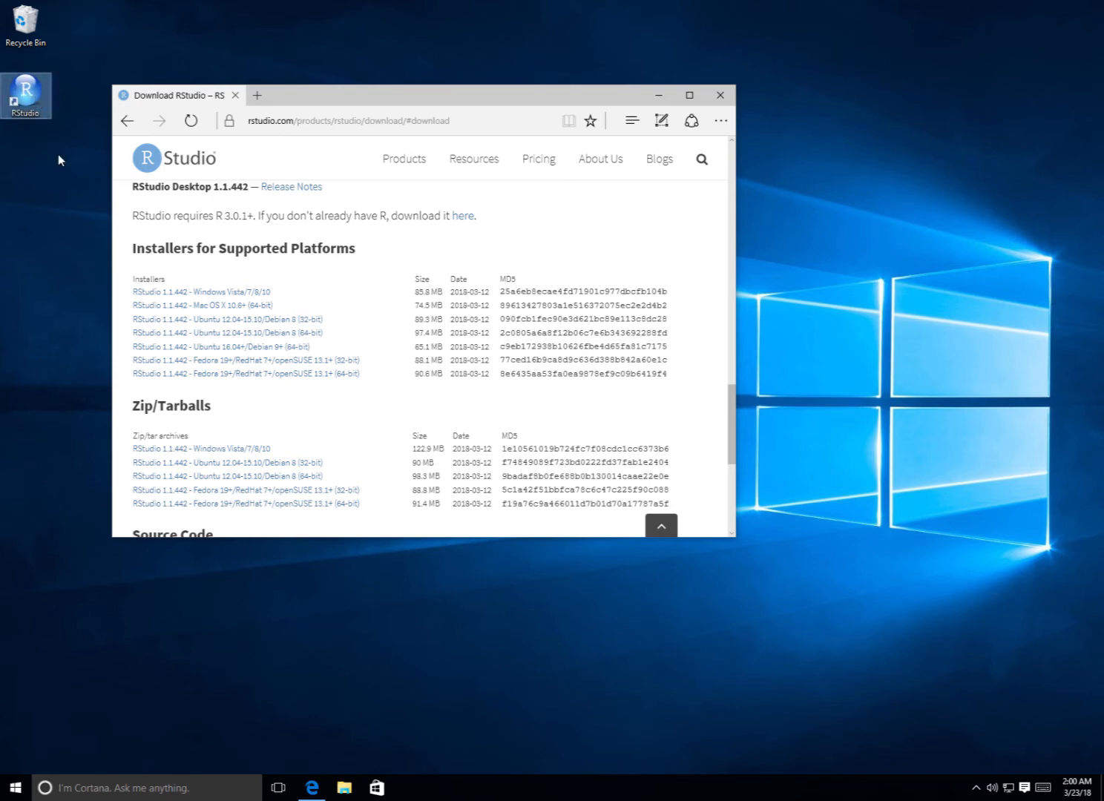
Launch RStudio from its desktop shortcut and create a new R Notebook, installing the packages it requires
double_click(34, 93)
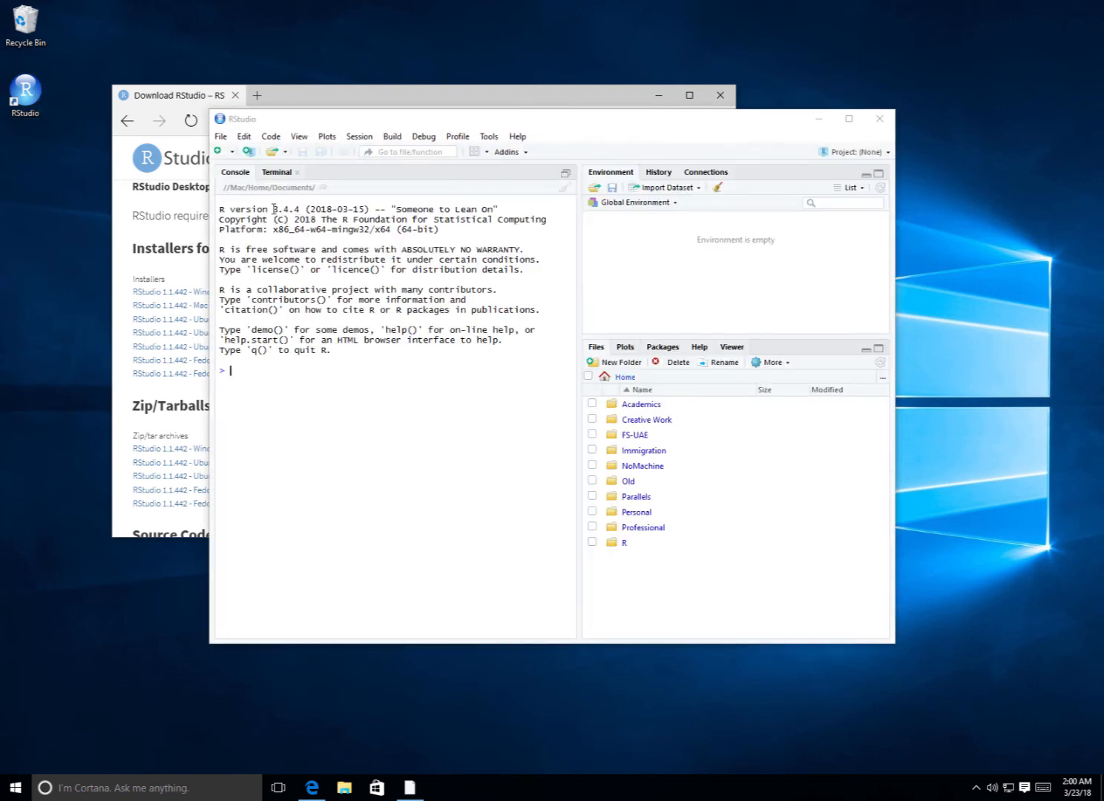
drag(274, 209, 300, 210)
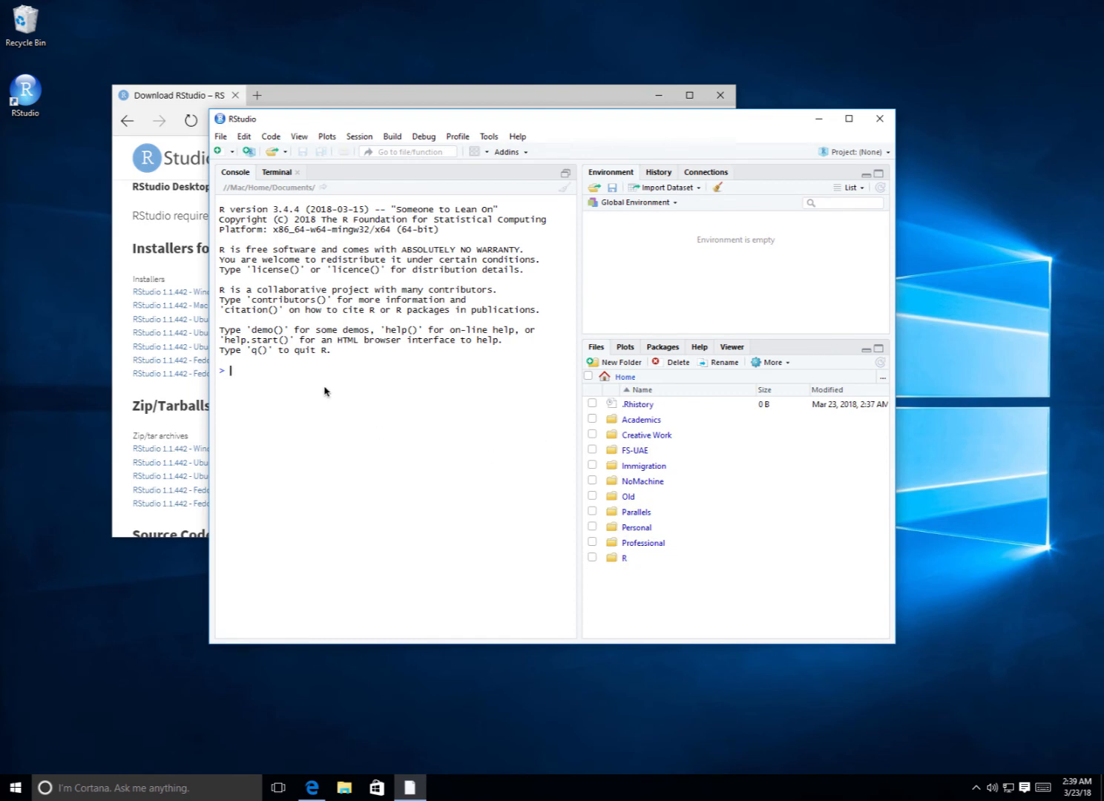
click(220, 139)
mouse_move(252, 154)
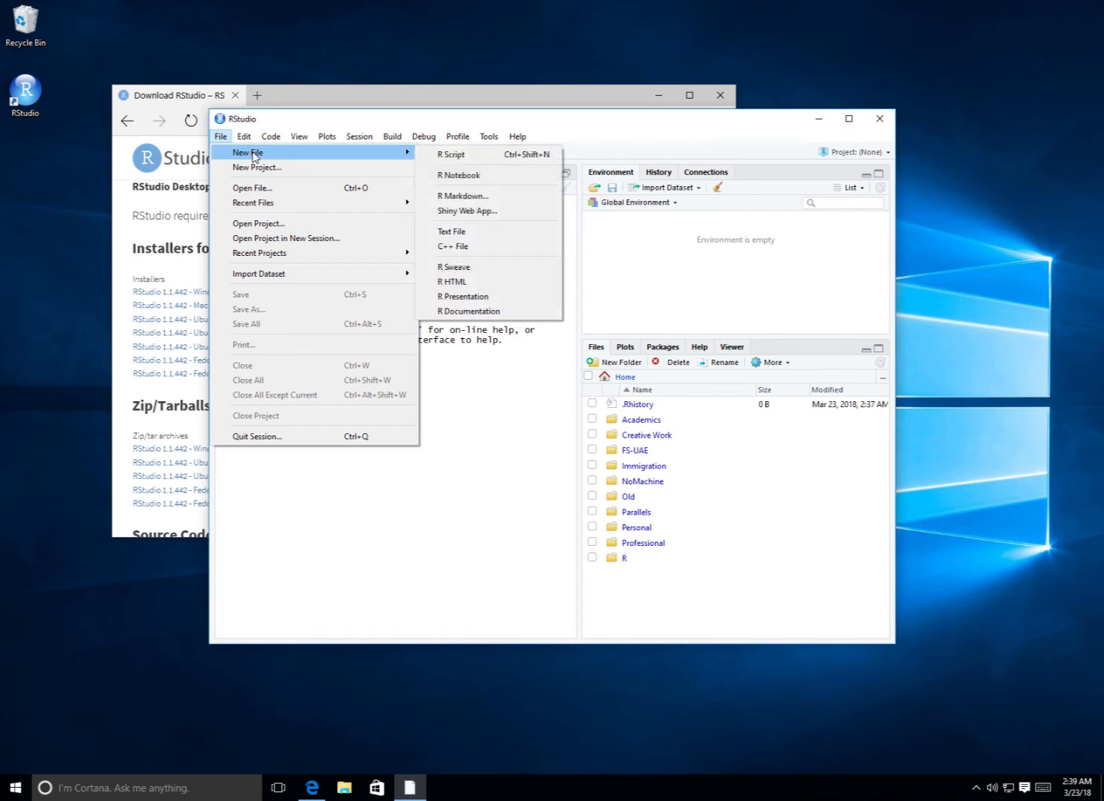
click(469, 180)
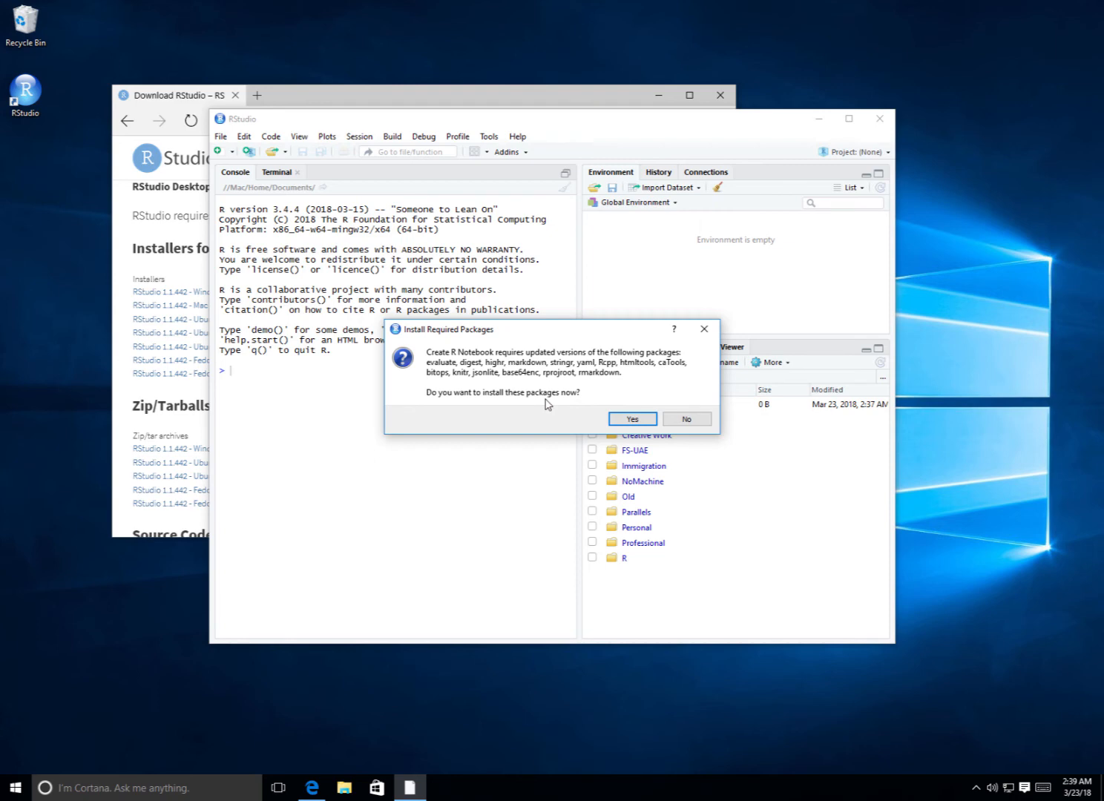
click(633, 418)
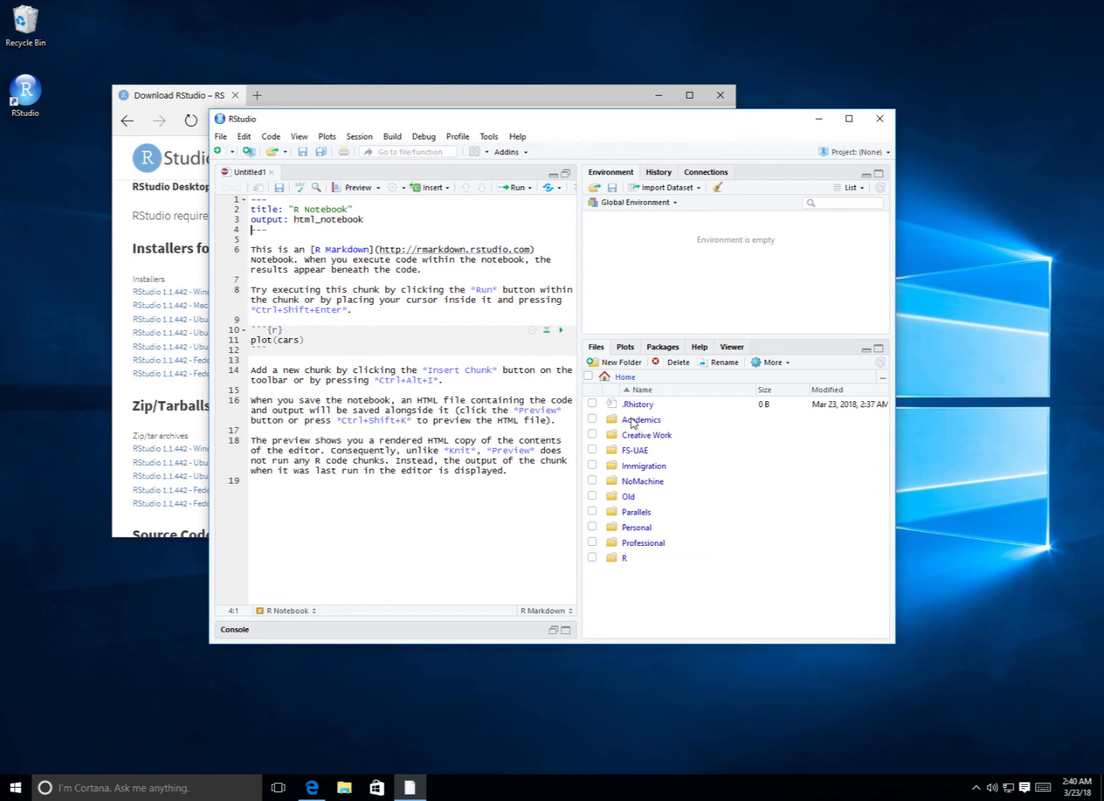
Expand the R console and run install.packages("tidyverse") to install the tidyverse package
click(235, 630)
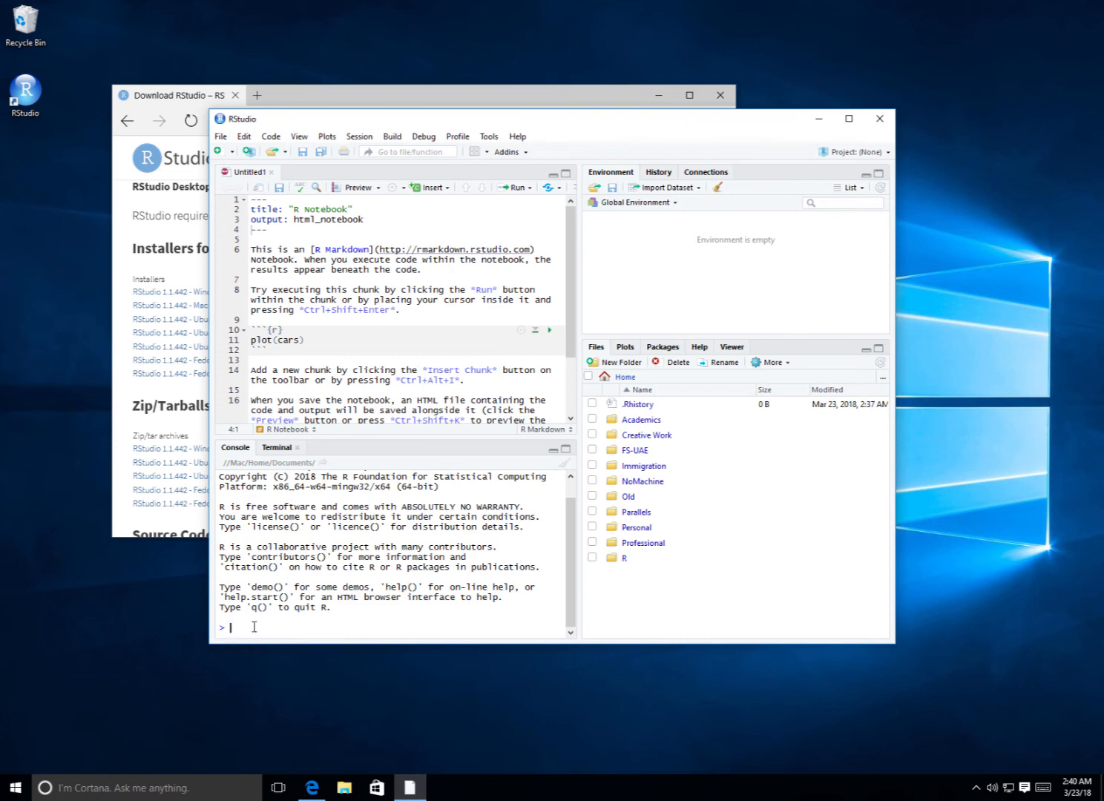
drag(215, 629, 237, 626)
click(238, 628)
text(install)
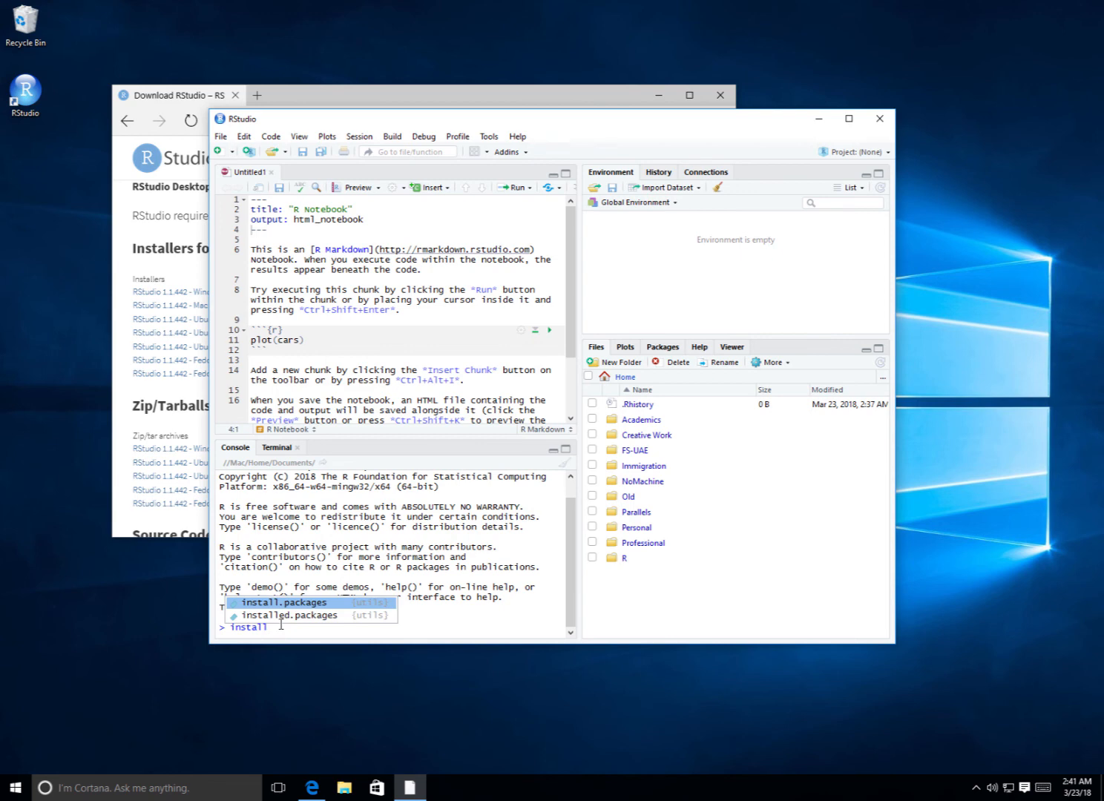
text(.packages)
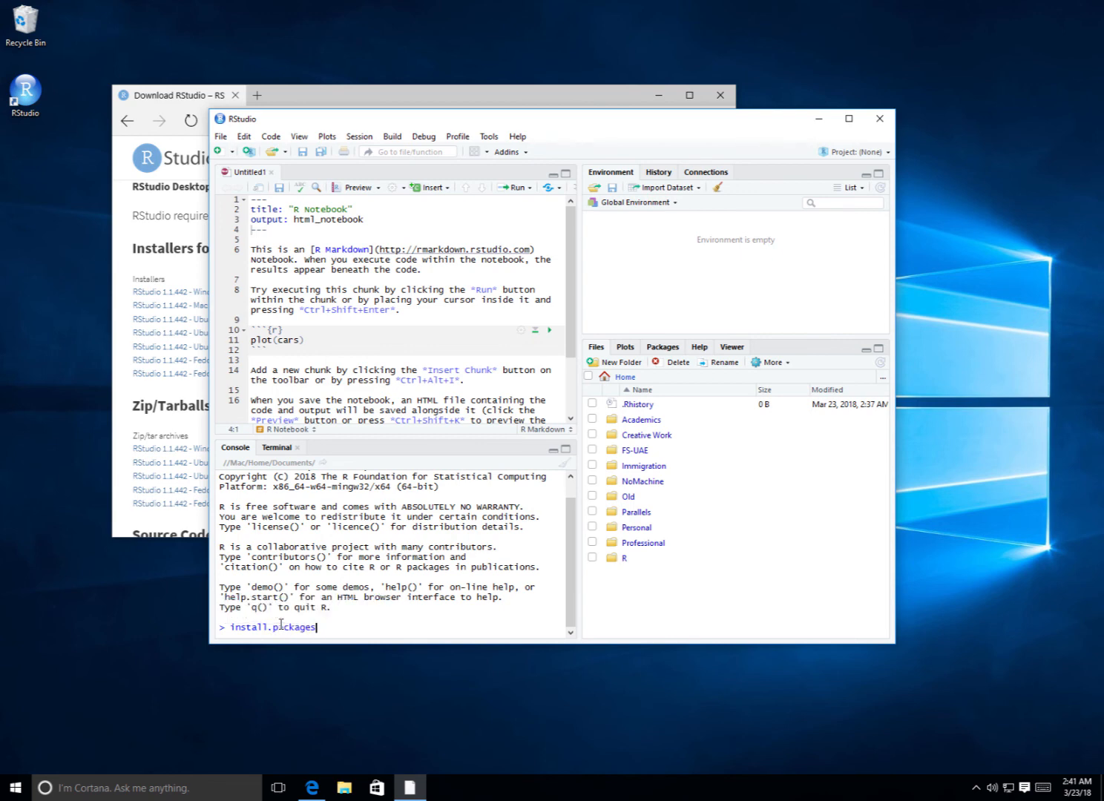
text(("tidyverse)
key(Return)
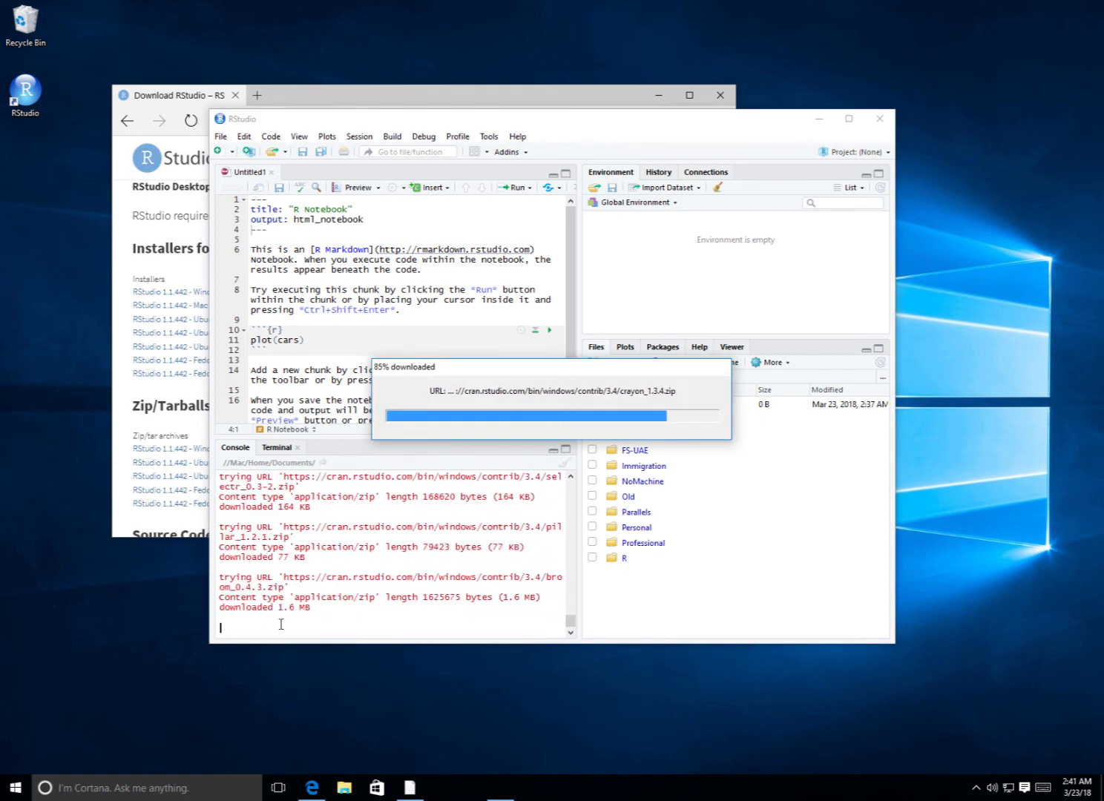